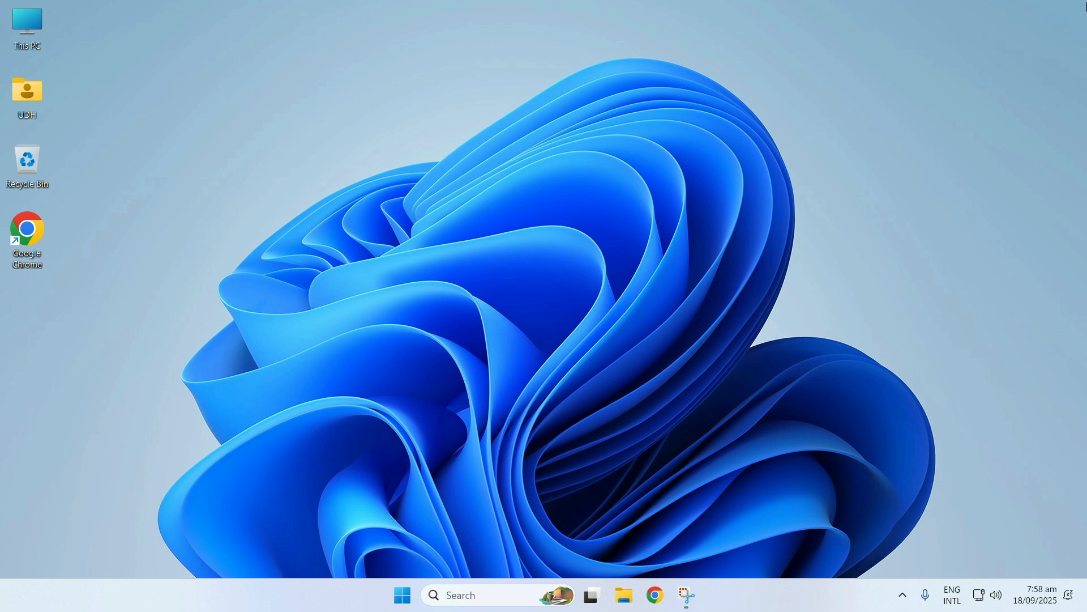
# Open Chrome, go to obsproject.com and download the Windows version of OBS Studio.
pyautogui.click(655, 595)
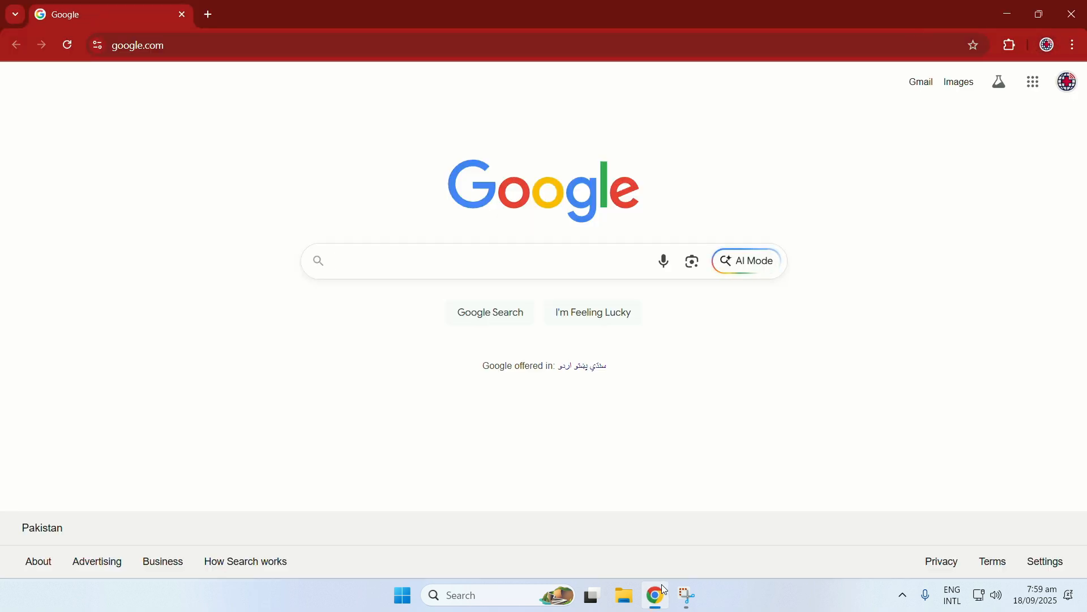
pyautogui.click(316, 42)
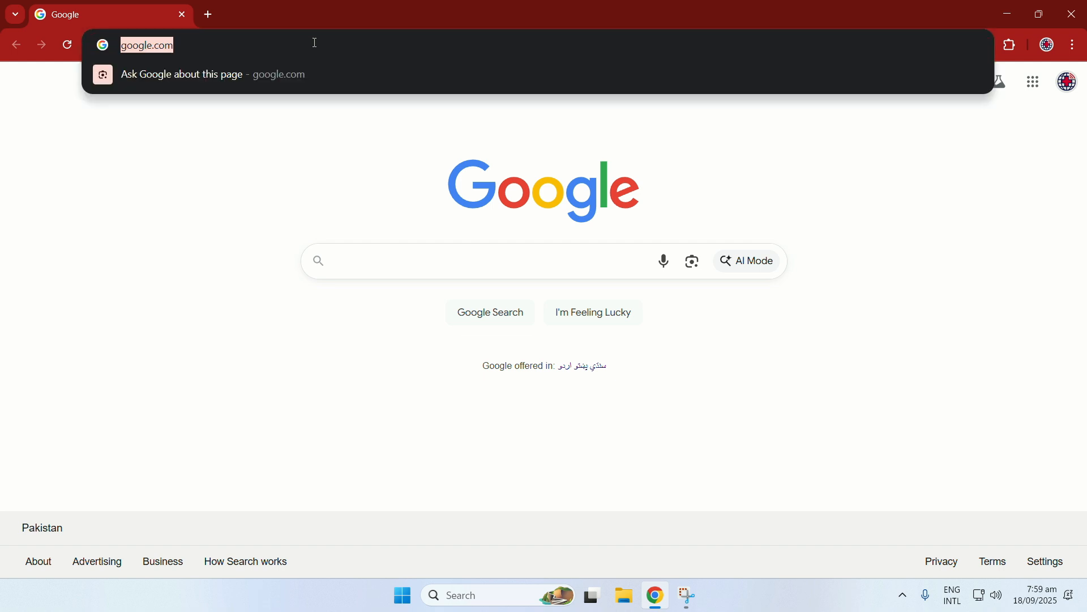
pyautogui.write('obspr')
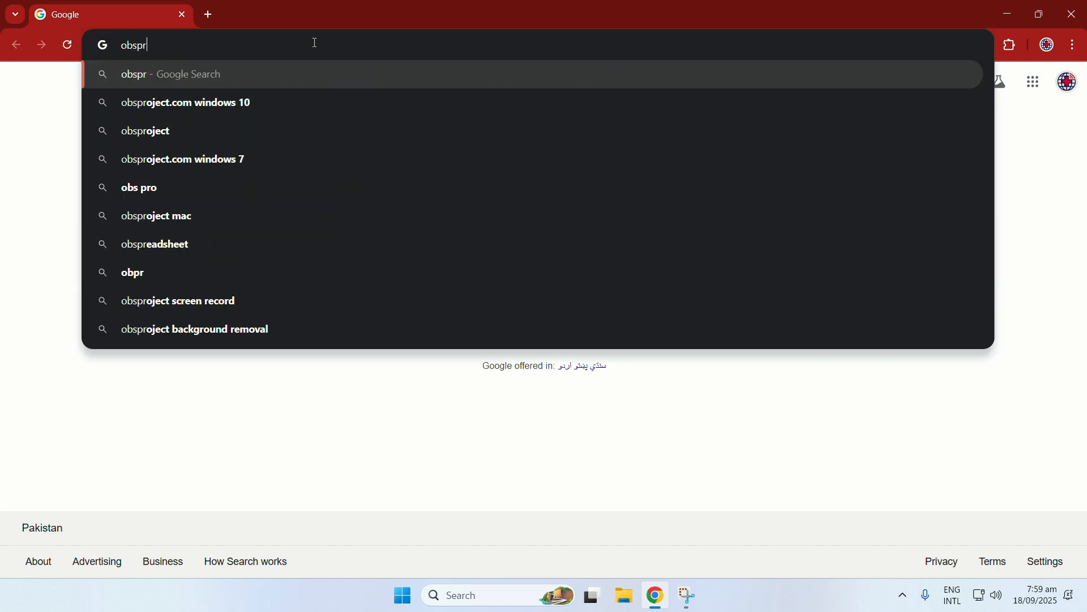
pyautogui.write('oject.com')
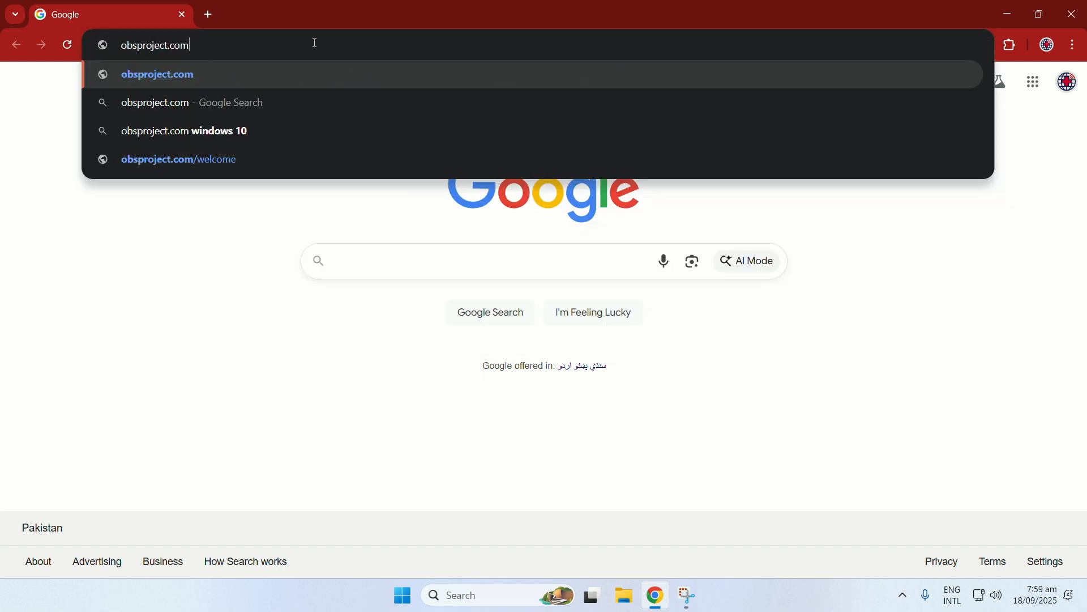
pyautogui.press('Return')
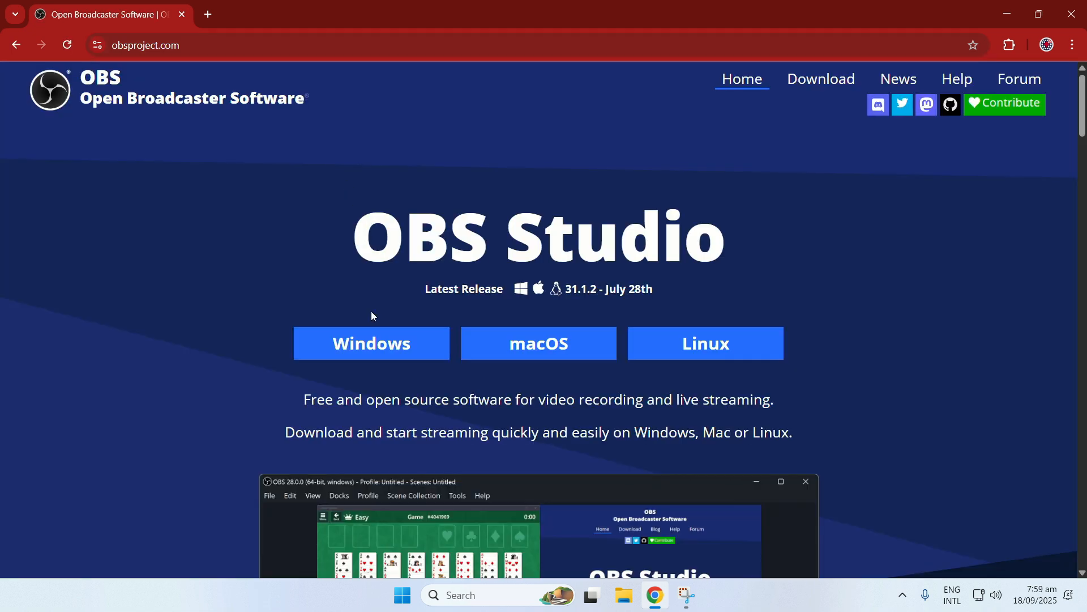
pyautogui.click(373, 351)
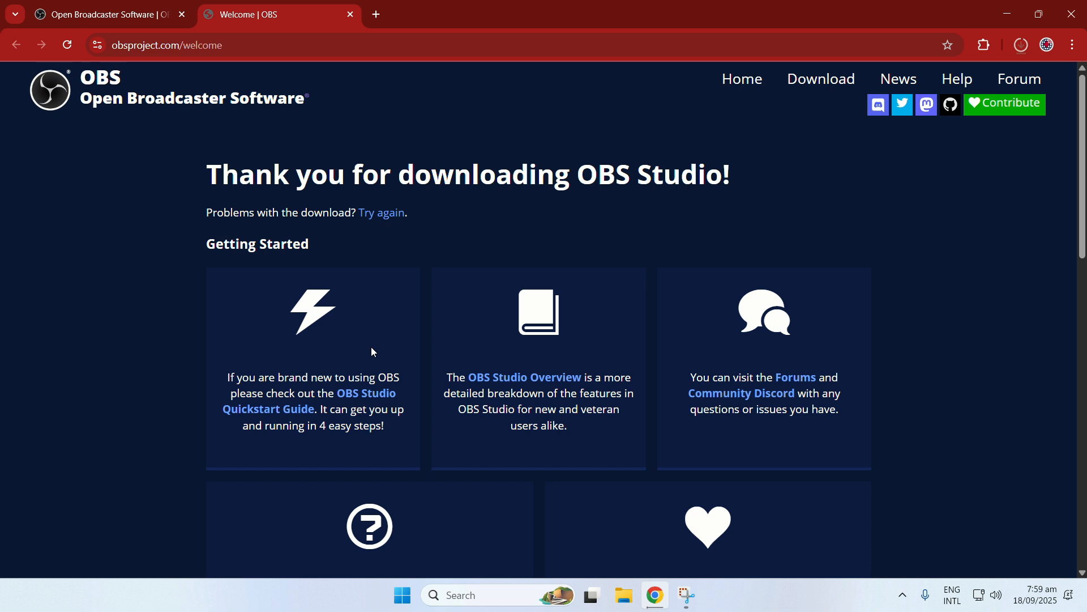
# Run the downloaded OBS Studio 31.1.2 installer, install to the default location and launch the program on finishing.
pyautogui.click(1021, 45)
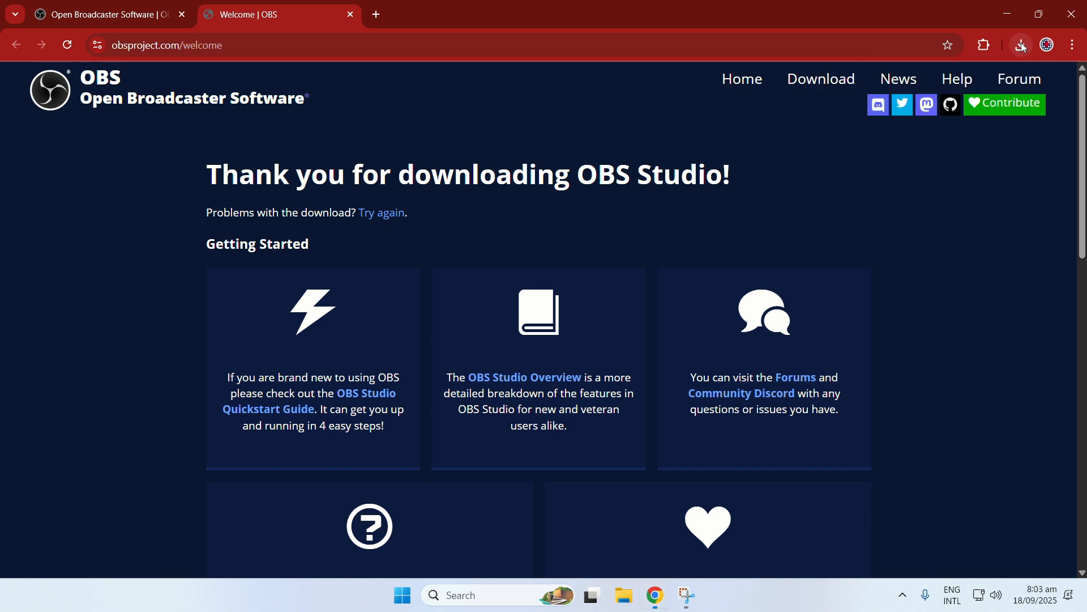
pyautogui.click(1022, 45)
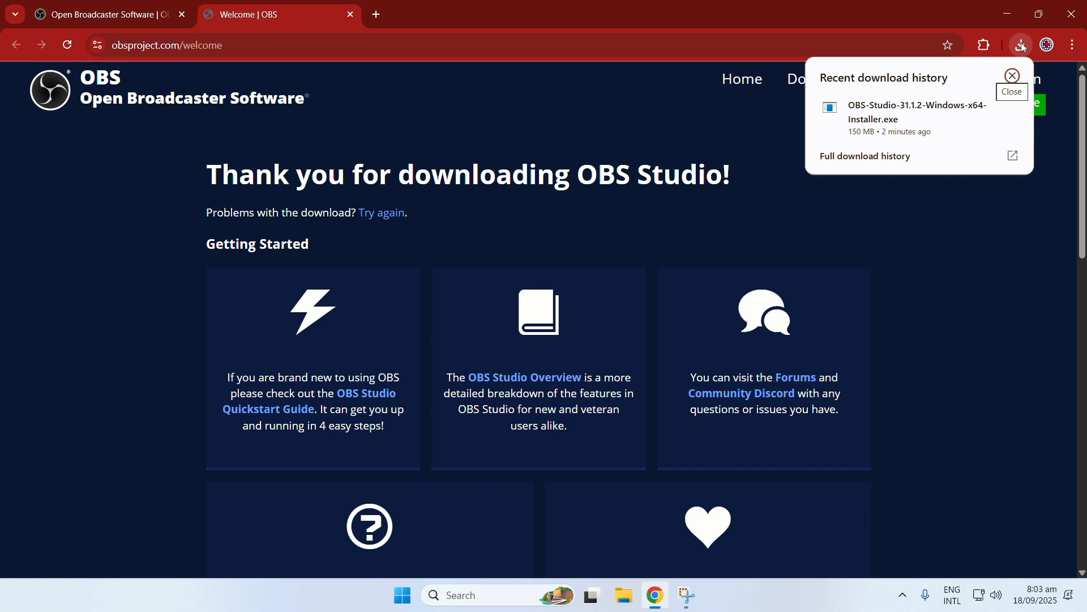
pyautogui.click(901, 126)
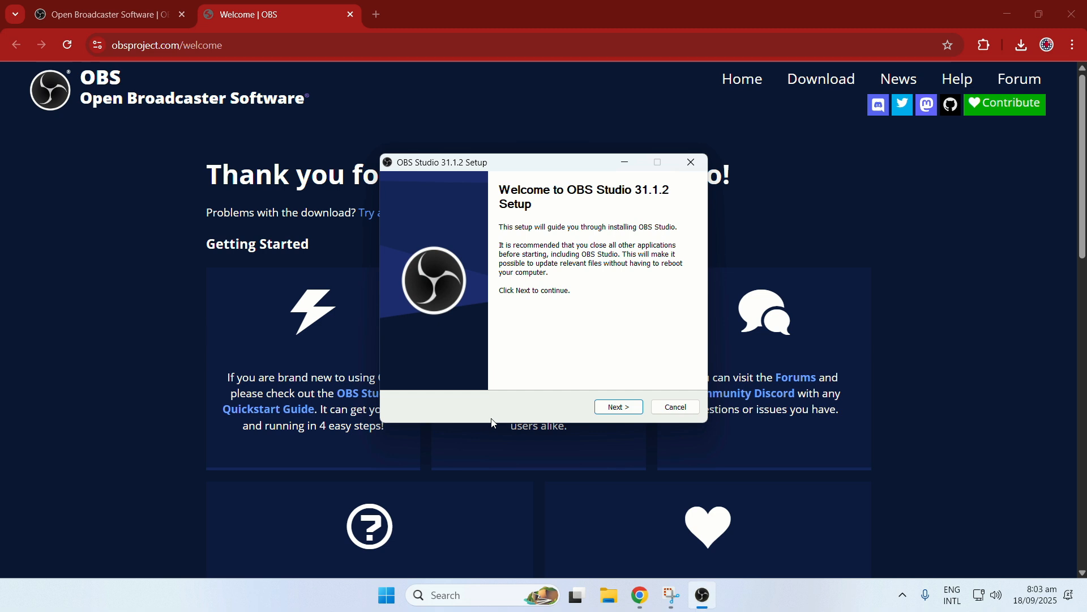
pyautogui.click(618, 407)
pyautogui.click(619, 407)
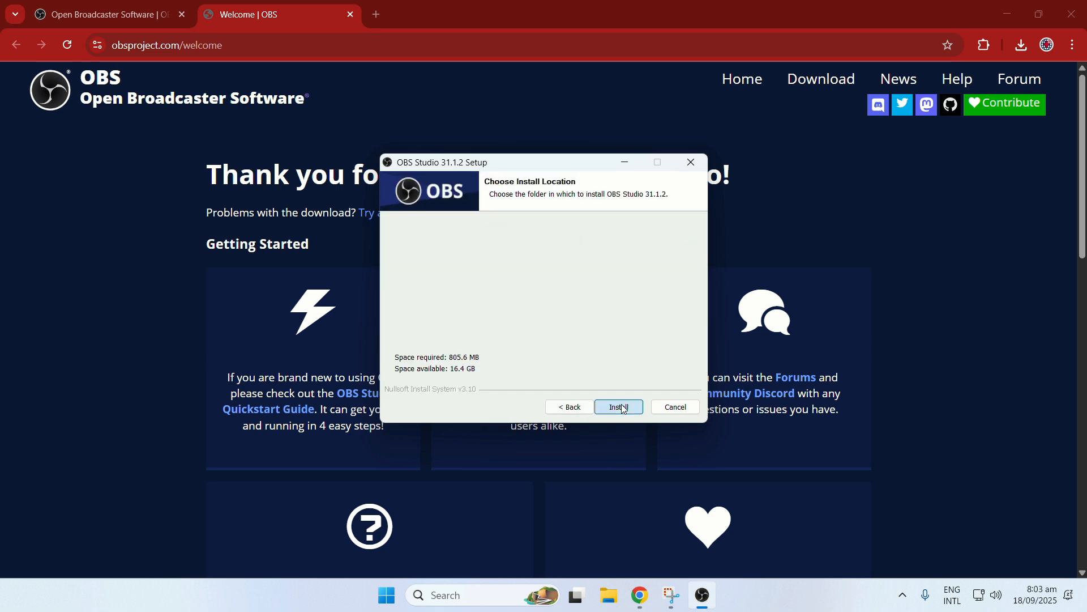
pyautogui.click(623, 407)
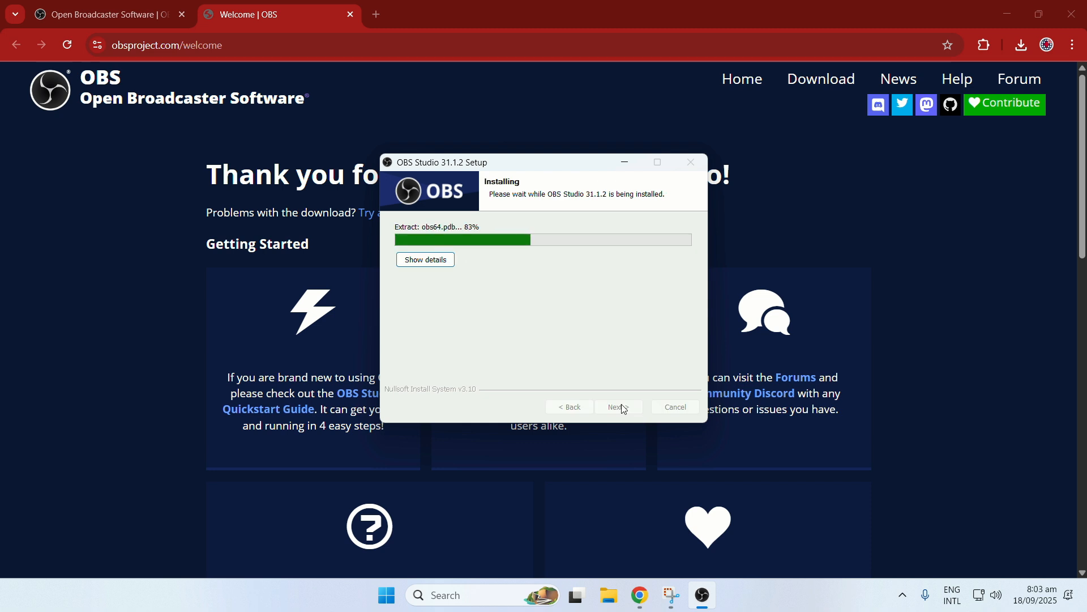
pyautogui.click(624, 408)
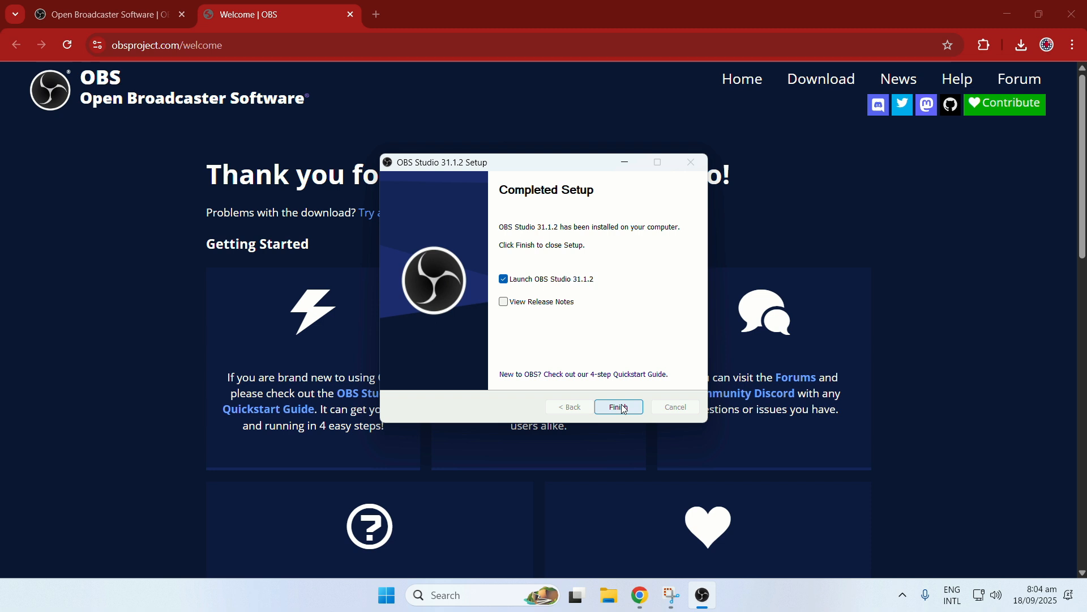
pyautogui.click(623, 407)
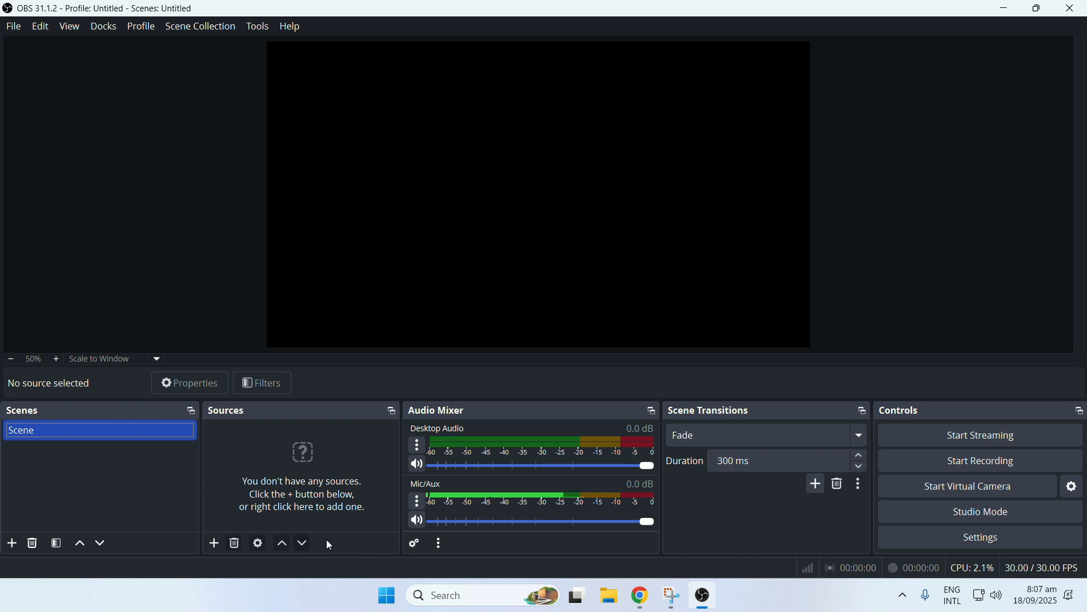
# Add a new Video Capture Device source to the scene, using Iriun Webcam as its device.
pyautogui.click(215, 544)
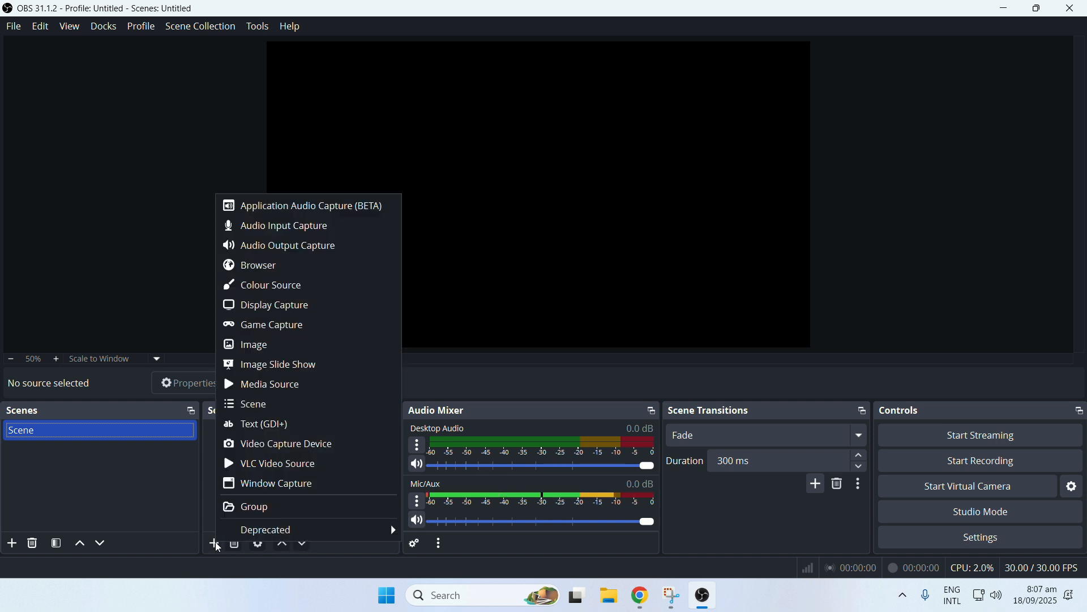
pyautogui.click(284, 446)
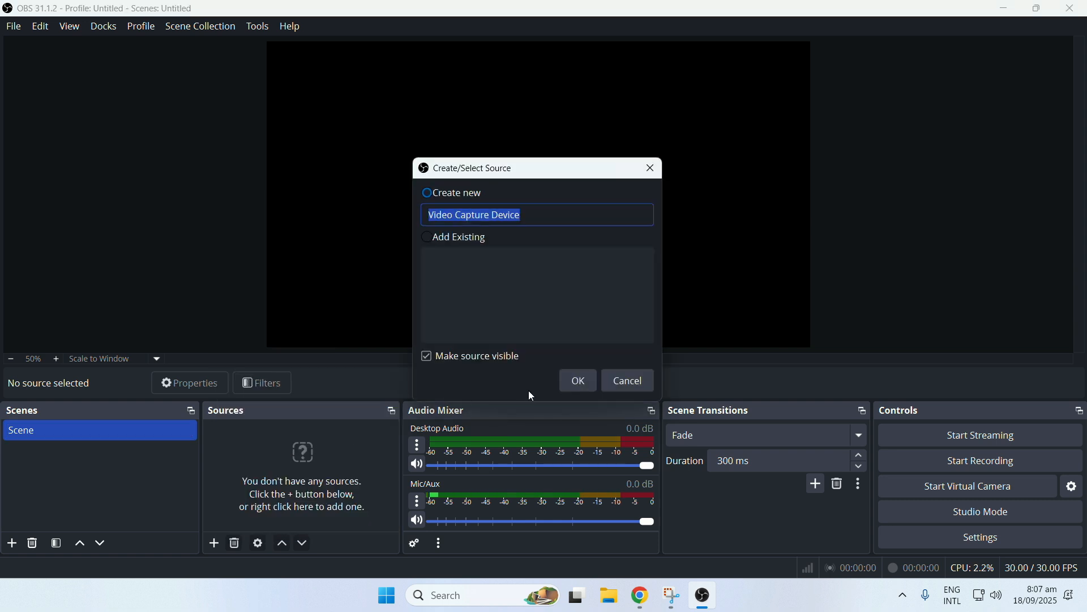
pyautogui.click(577, 382)
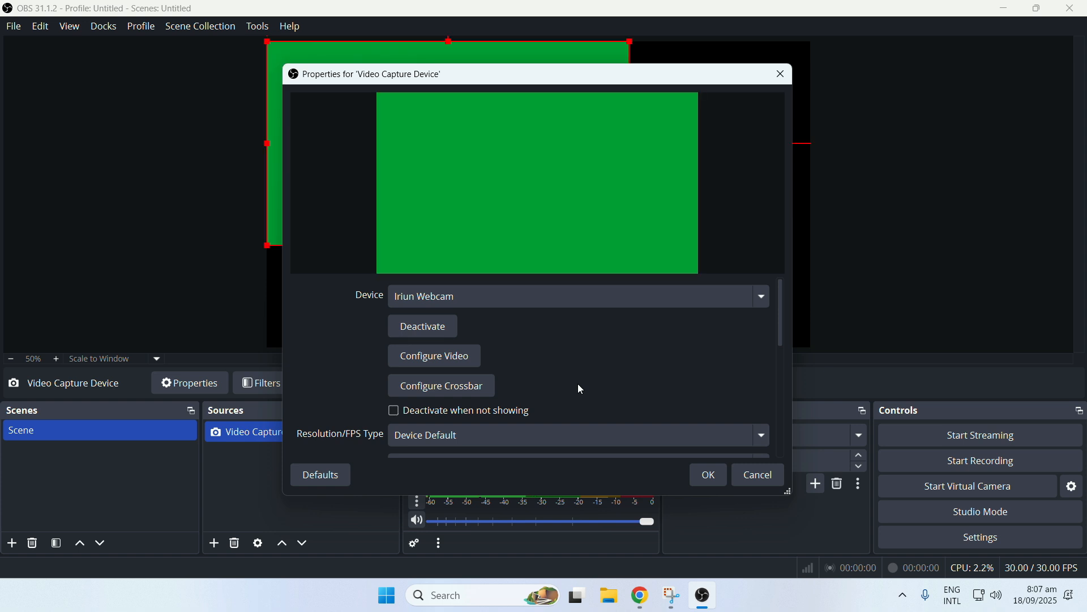
pyautogui.click(535, 300)
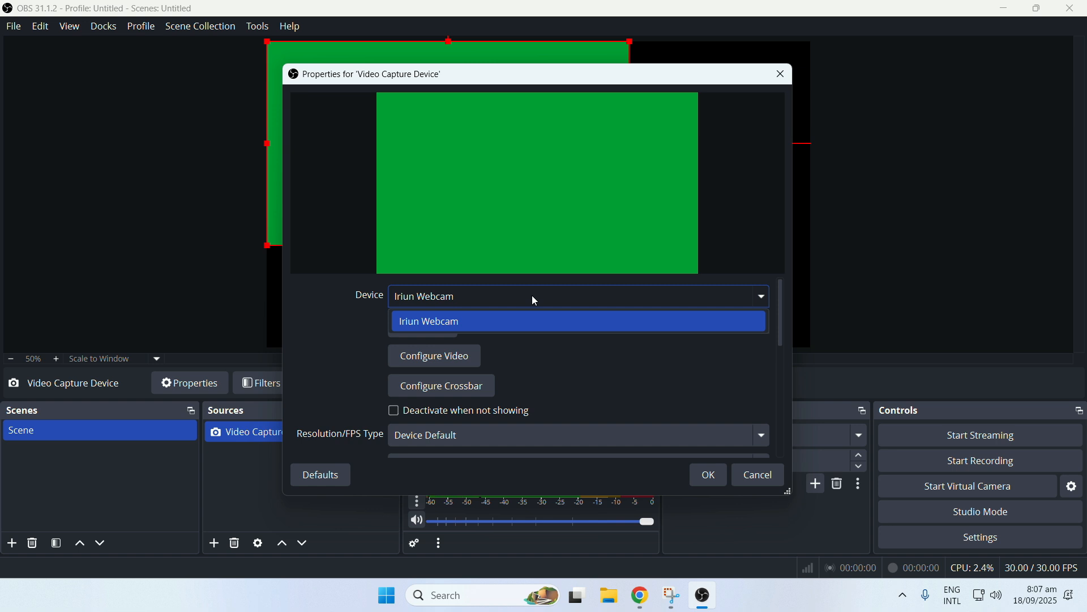
pyautogui.click(532, 296)
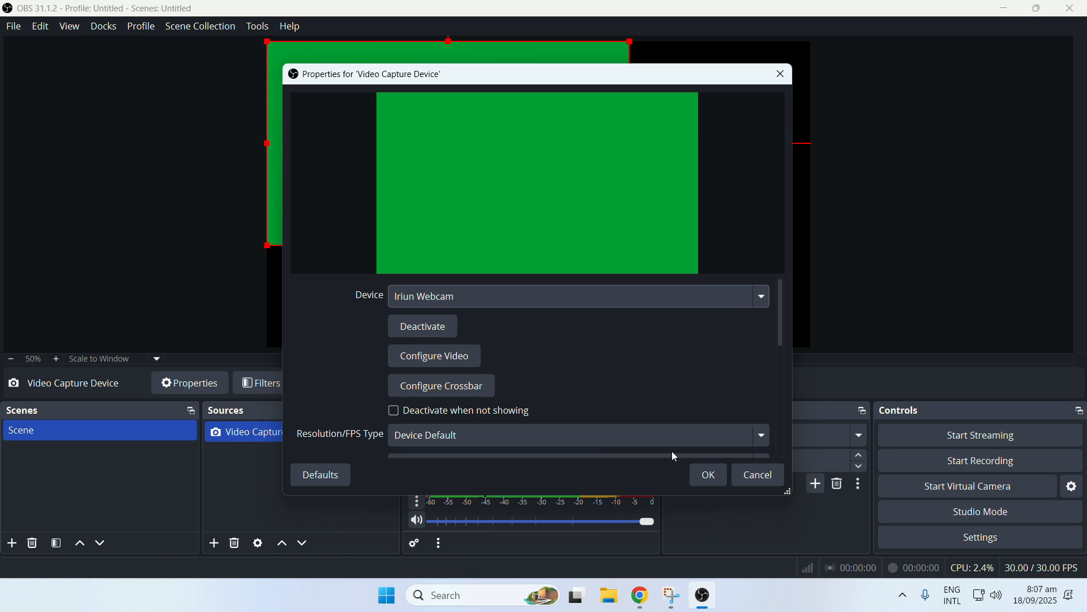
pyautogui.click(712, 476)
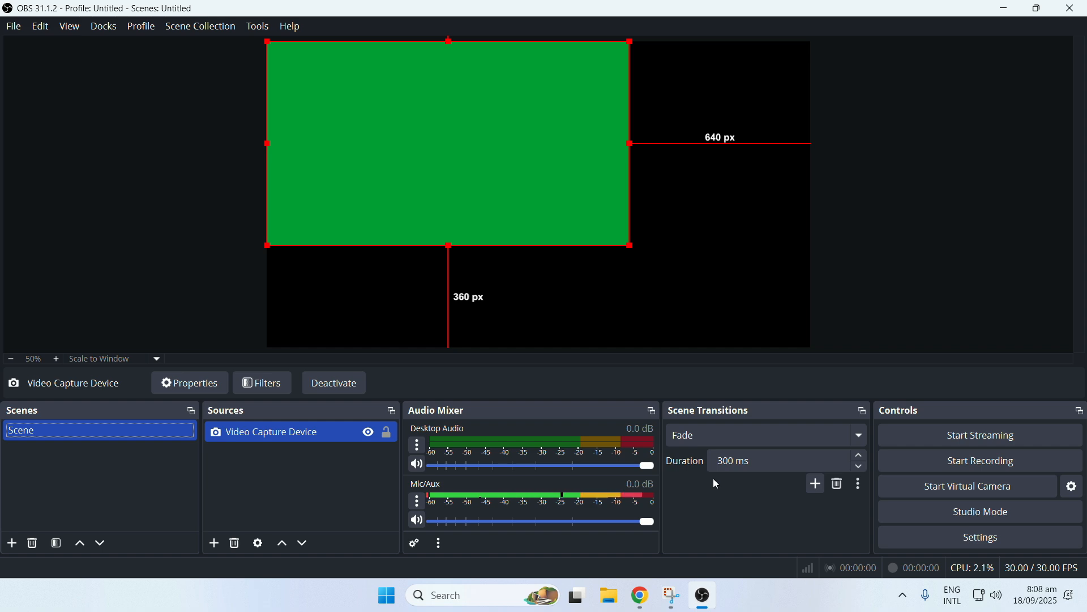
# Switch to Chrome, open the copied Google Drive link, download round.png and return to OBS.
pyautogui.click(642, 597)
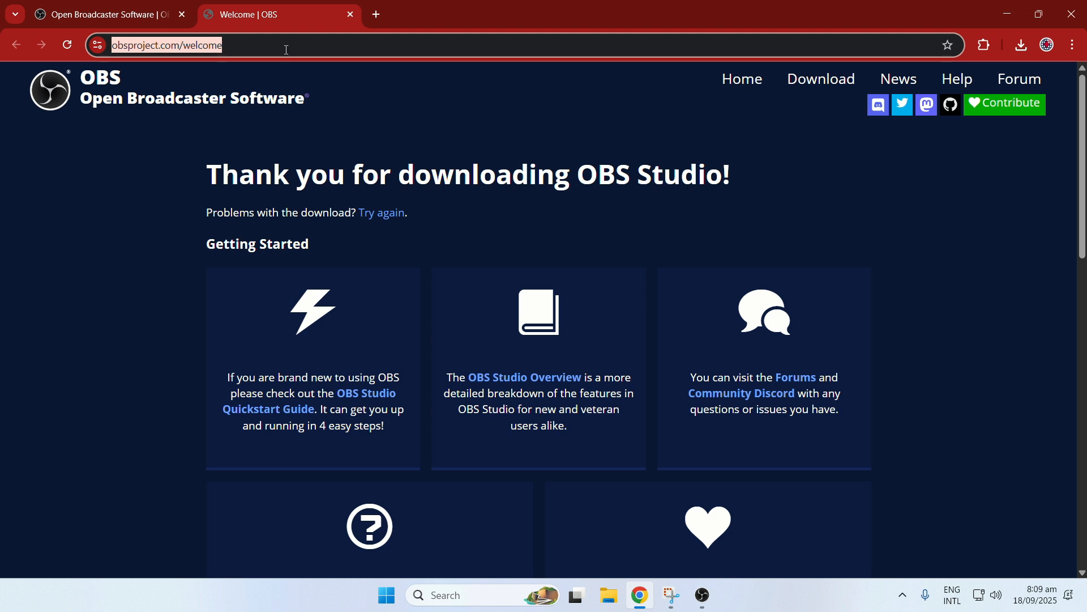
pyautogui.rightClick(286, 46)
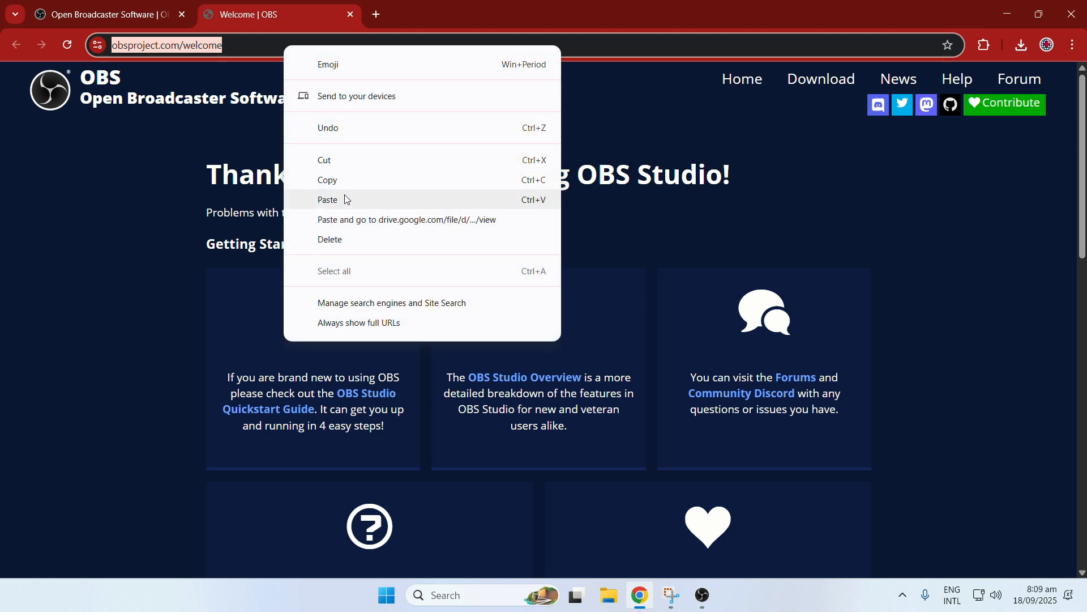
pyautogui.click(350, 218)
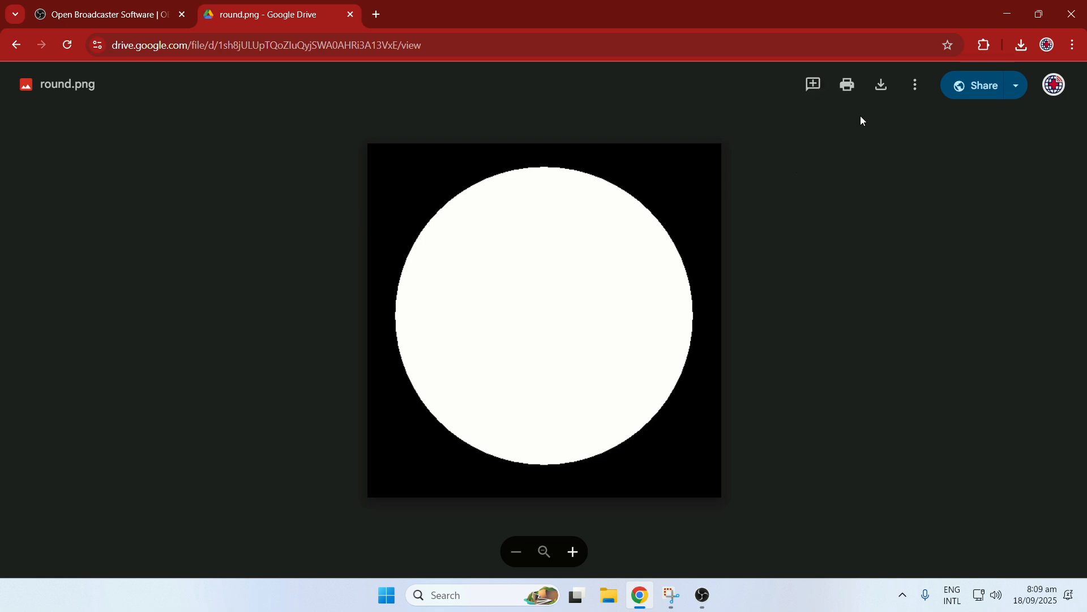
pyautogui.click(883, 86)
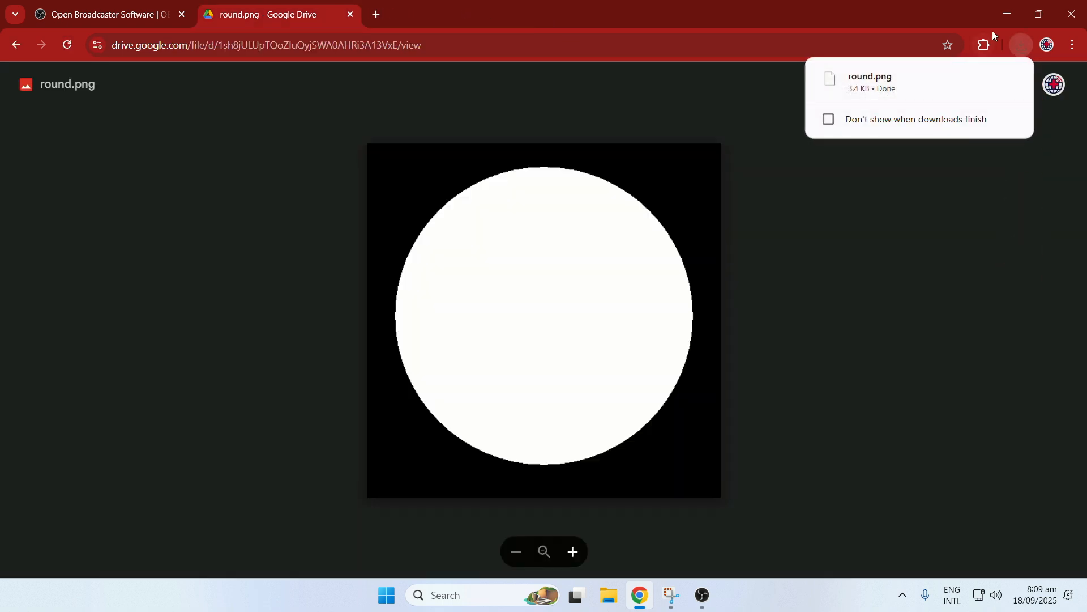
pyautogui.click(1009, 10)
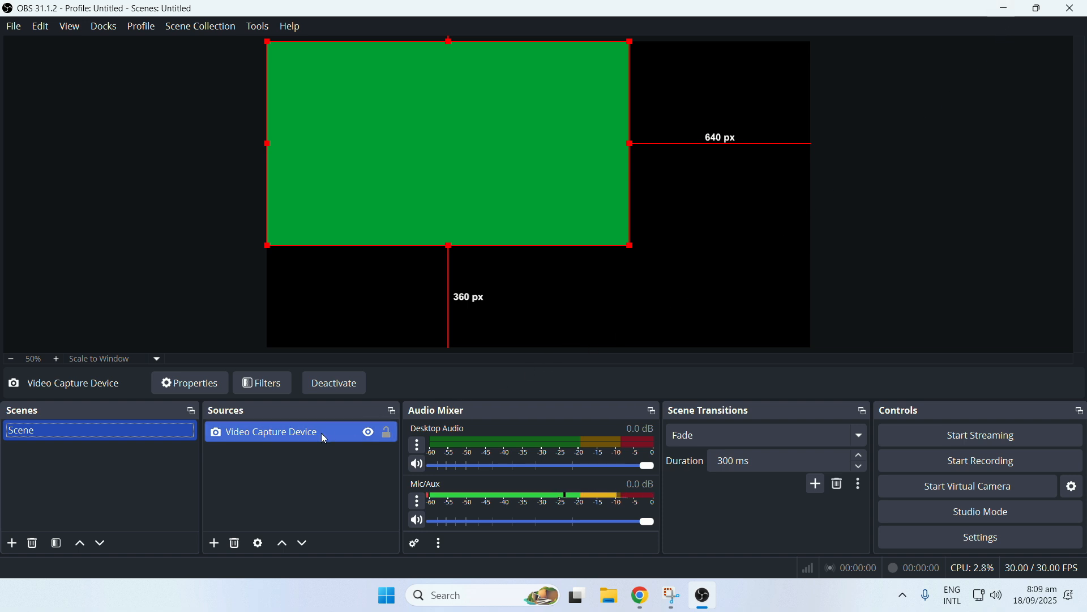
# Add an Image Mask/Blend effect filter to the Video Capture Device source, keeping the default filter name.
pyautogui.rightClick(301, 439)
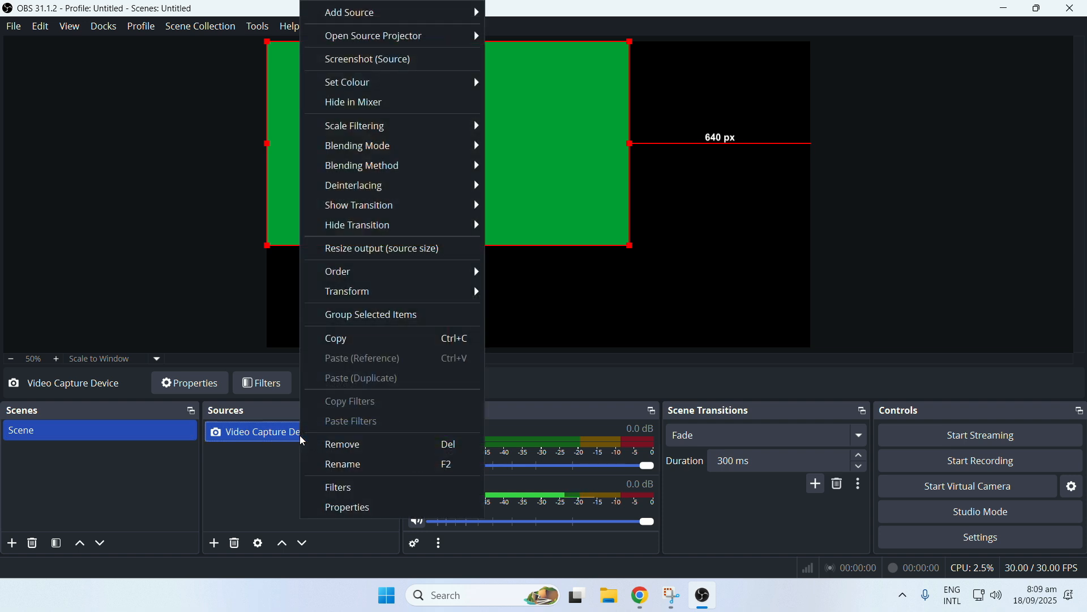
pyautogui.click(340, 488)
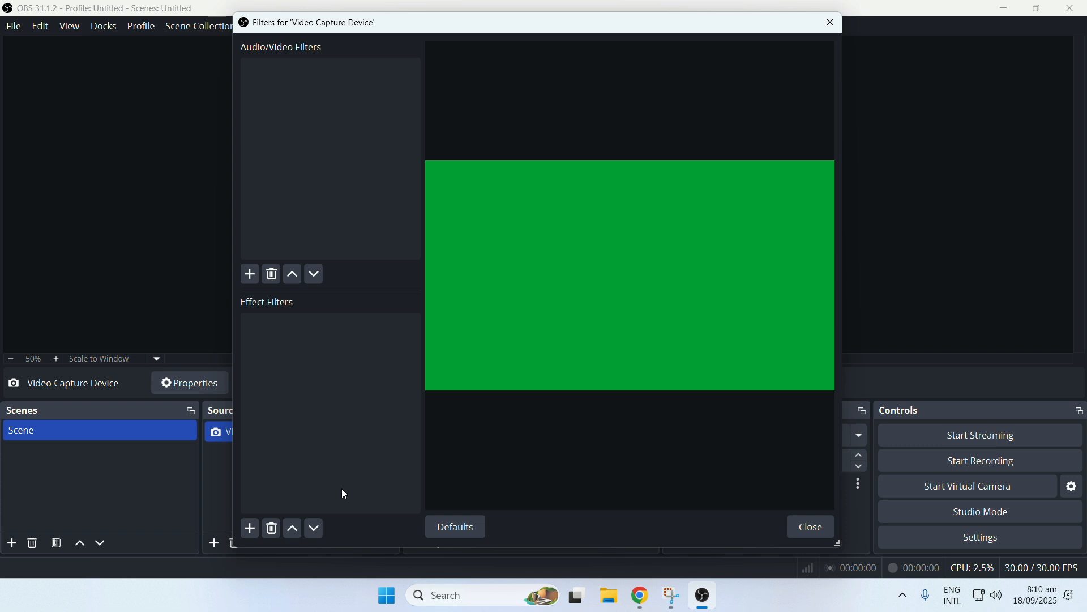
pyautogui.click(250, 529)
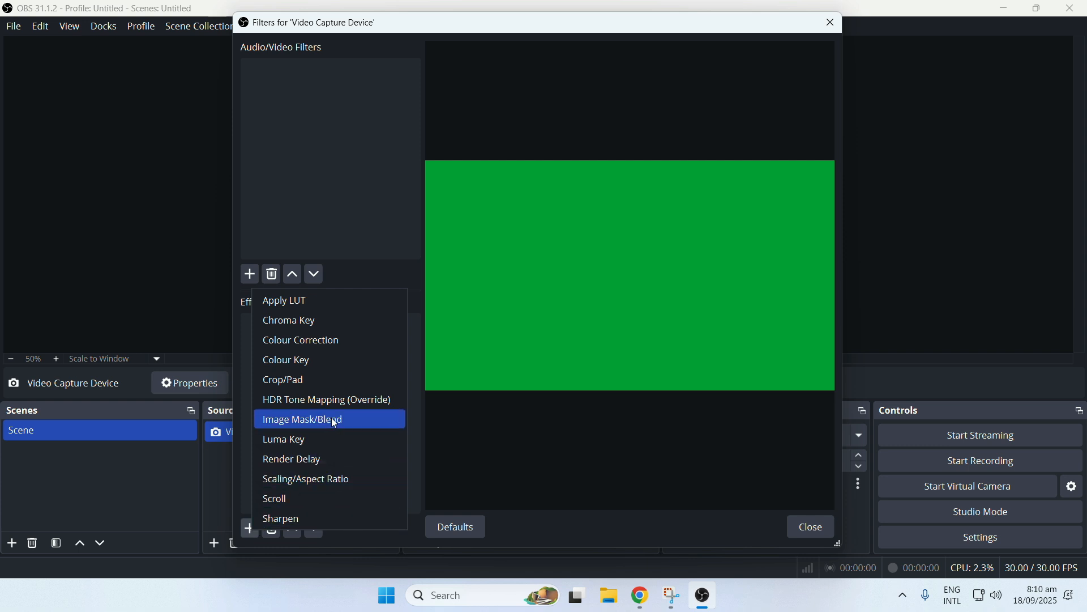
pyautogui.click(346, 422)
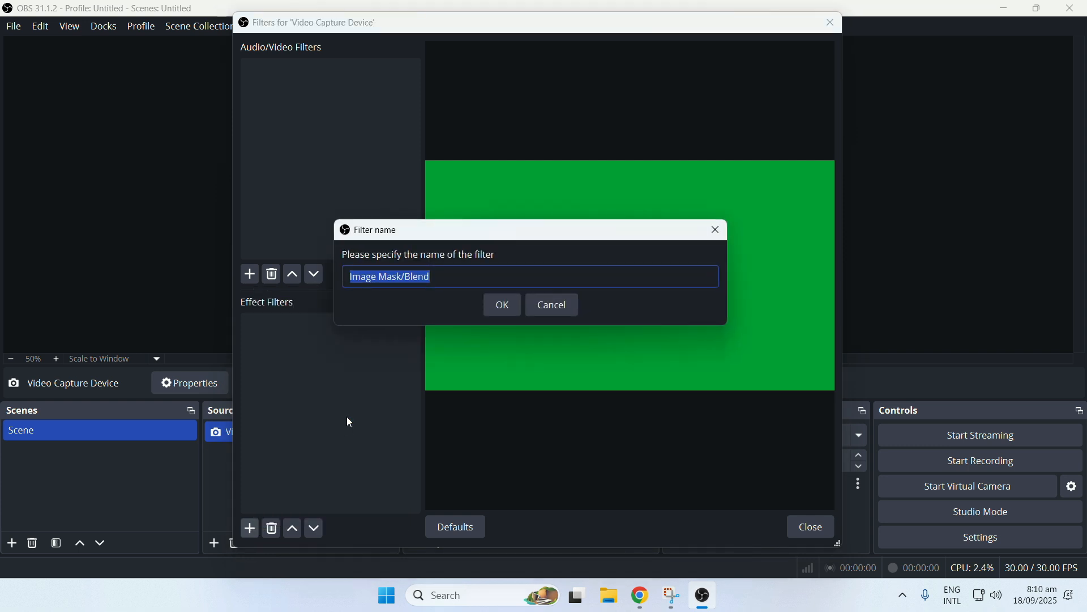
pyautogui.click(511, 306)
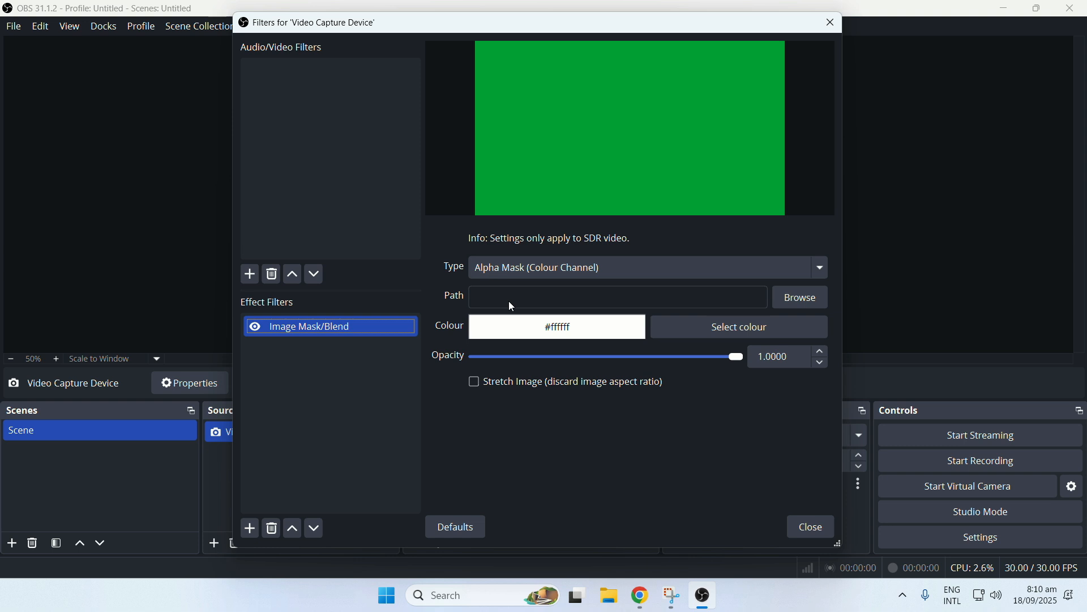
# Load round.png from the Downloads folder as the filter's mask image and close the source's filters.
pyautogui.click(788, 305)
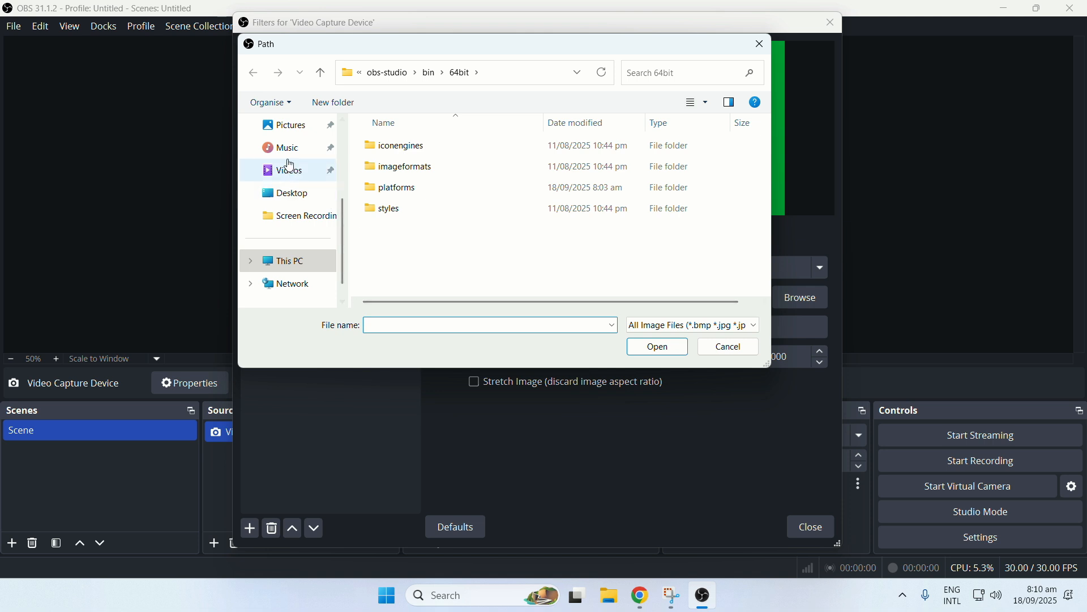
pyautogui.scroll(2, 286, 153)
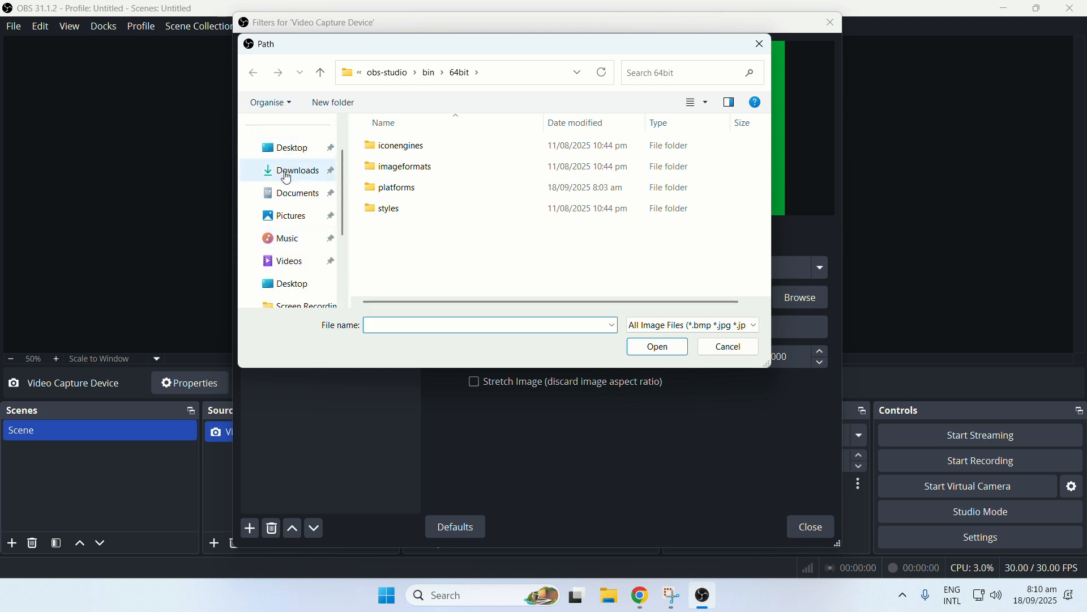
pyautogui.click(286, 171)
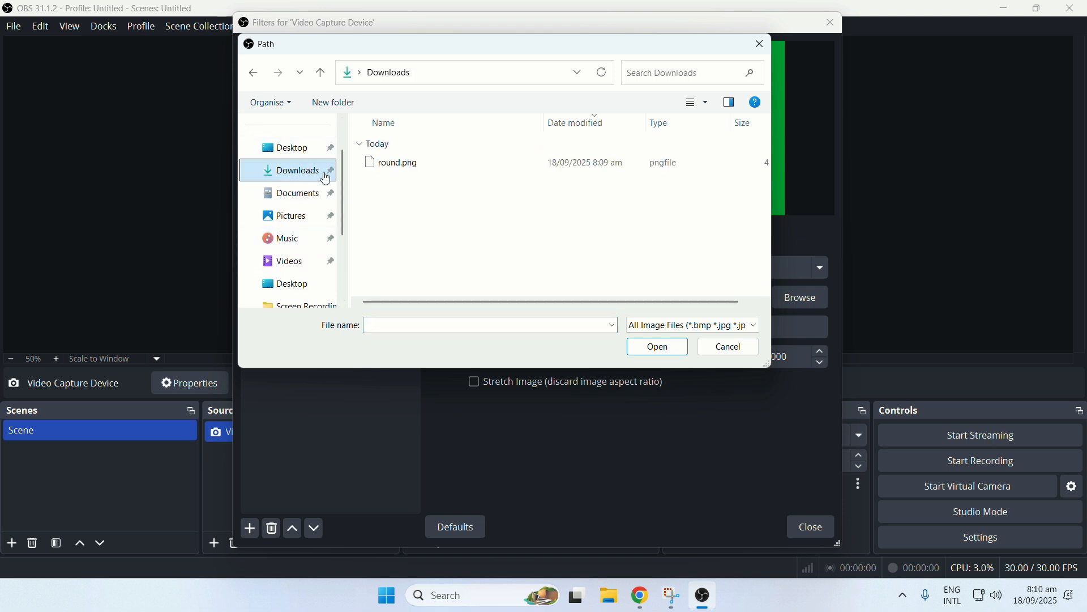
pyautogui.click(403, 167)
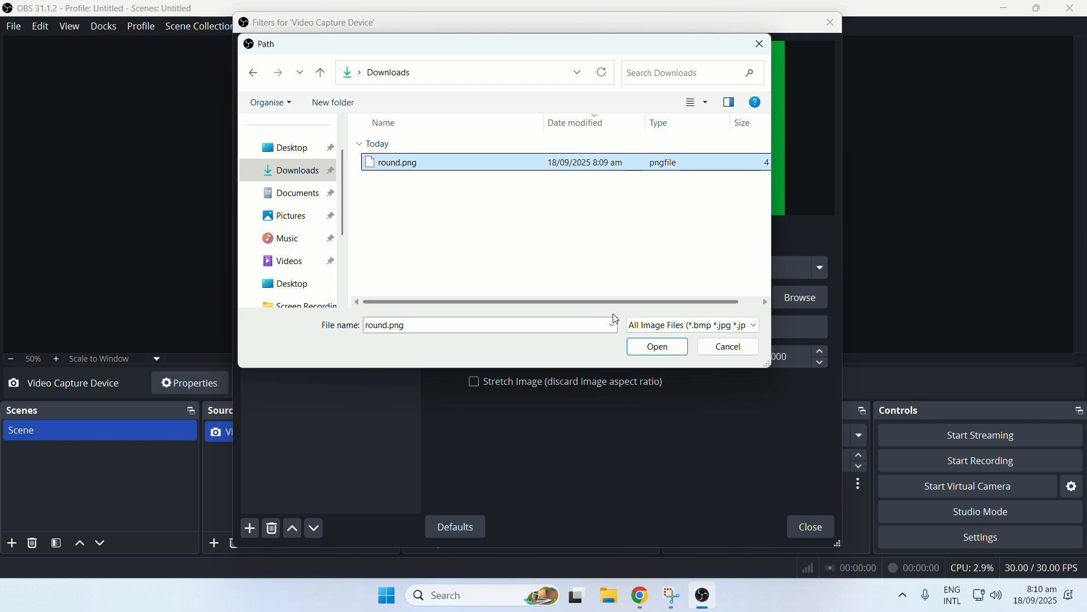
pyautogui.click(657, 347)
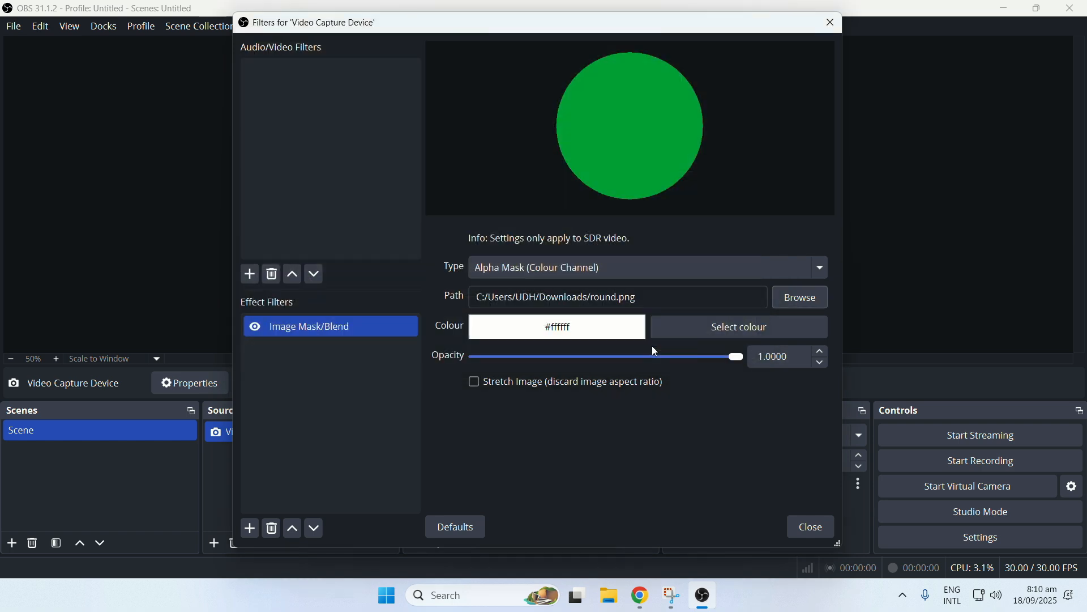
pyautogui.click(802, 529)
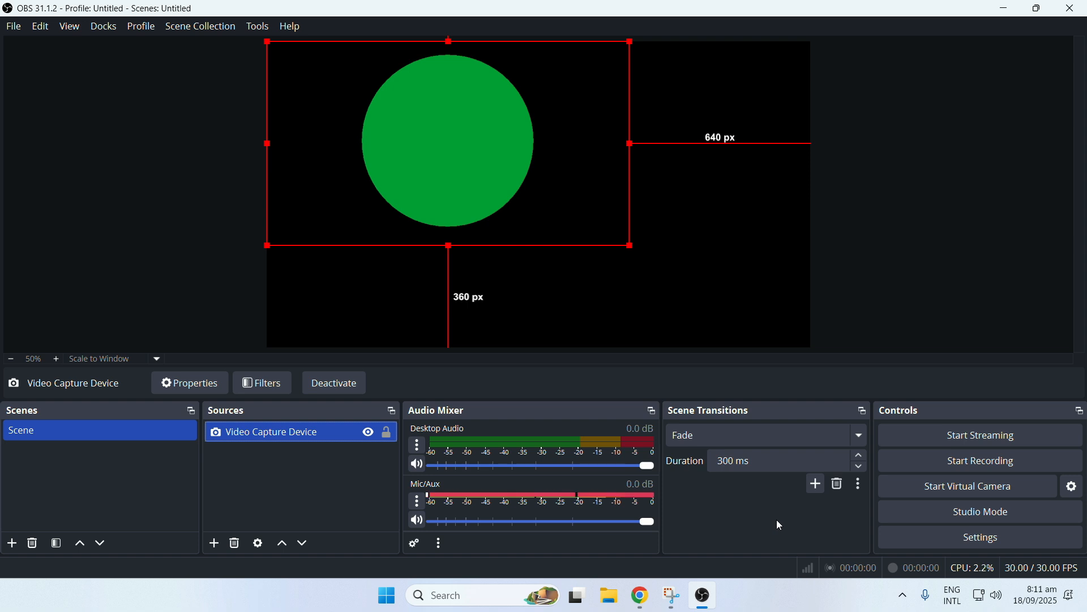
# Shrink the circular webcam source and place it in the canvas's lower-right corner, about 1297 px from the left edge and 661 px from the top.
pyautogui.moveTo(431, 152); pyautogui.dragTo(610, 255)
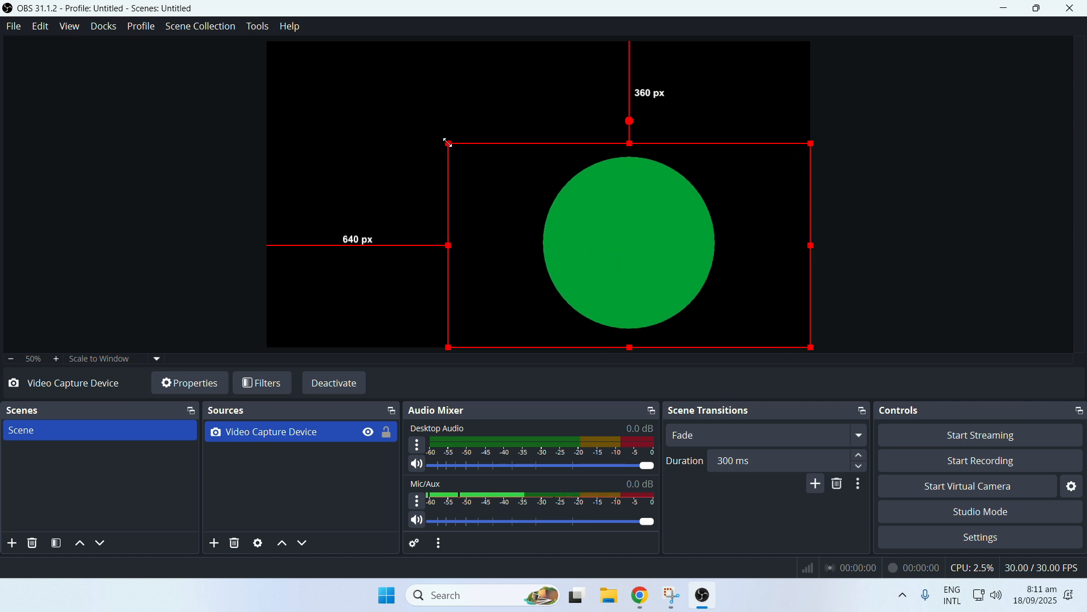
pyautogui.moveTo(449, 144); pyautogui.dragTo(602, 240)
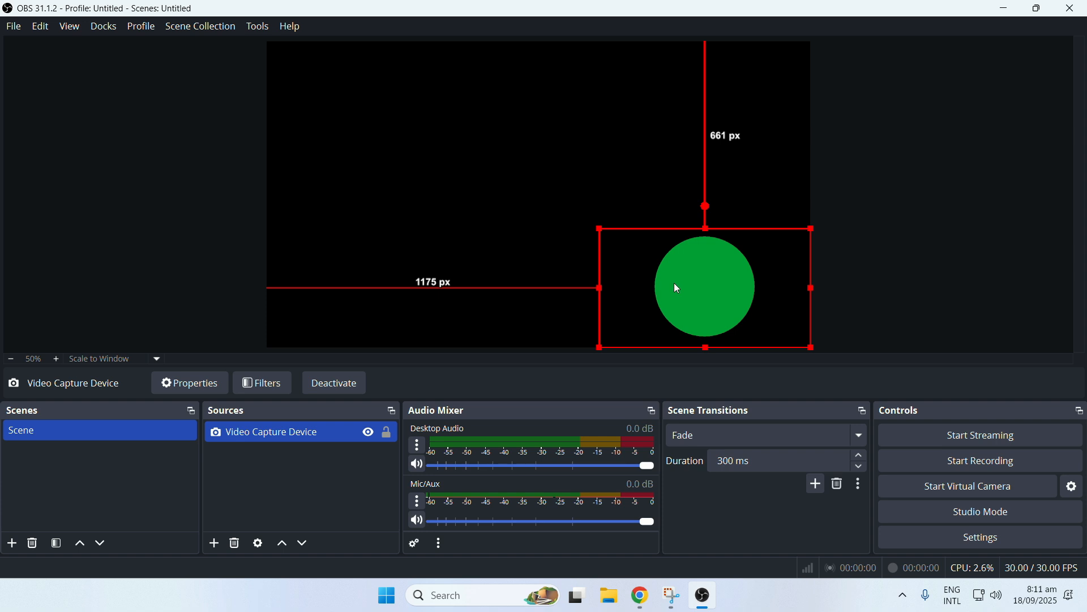
pyautogui.moveTo(675, 286); pyautogui.dragTo(710, 284)
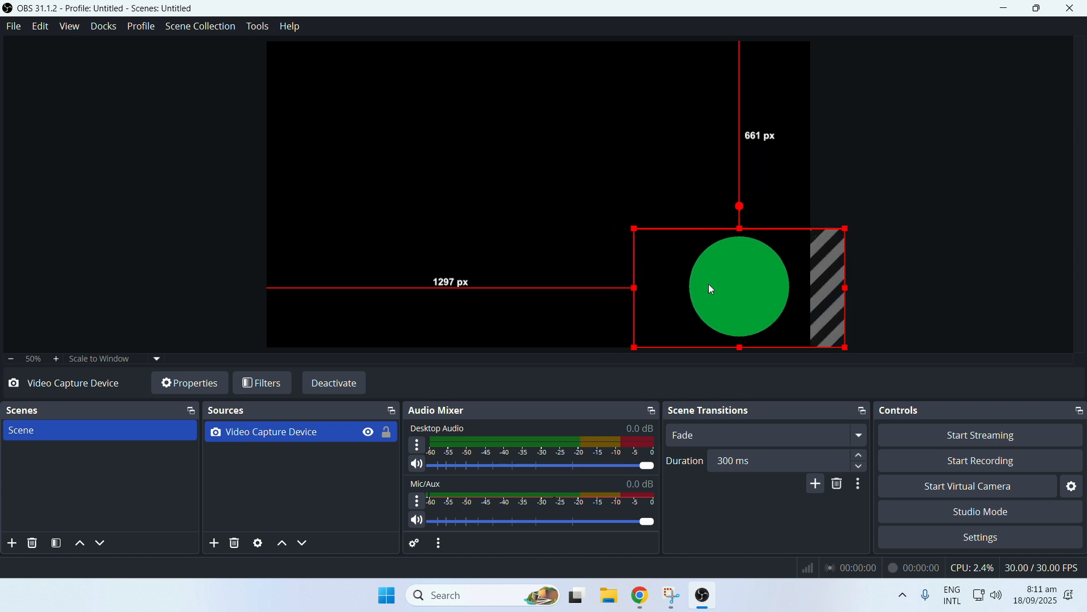
pyautogui.click(941, 273)
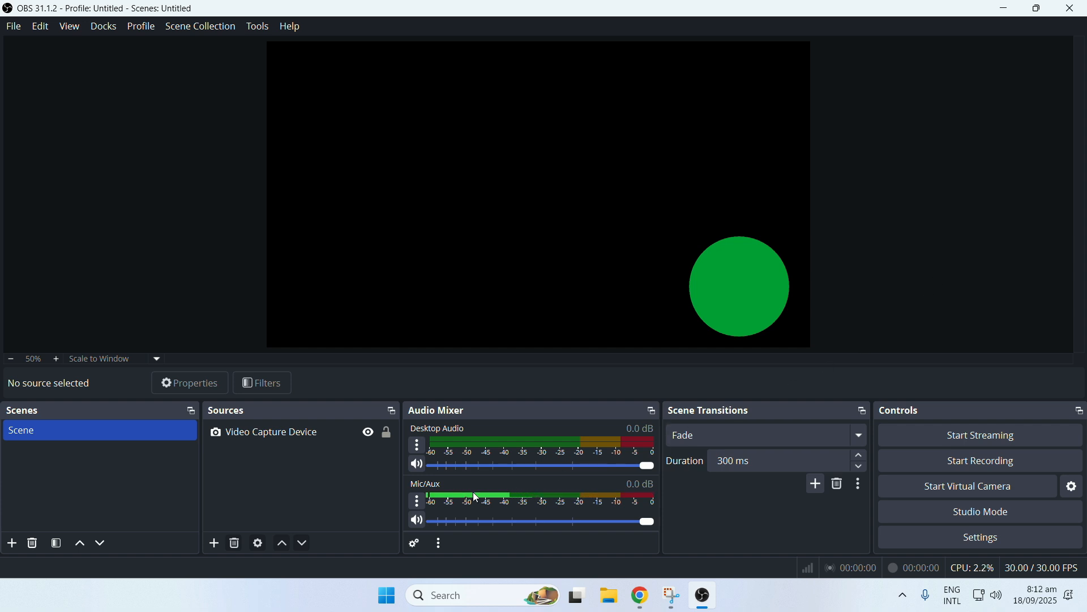
# Add a new Audio Input Capture source with the default name, using Microphone (7- USB Audio Device) as its device.
pyautogui.click(214, 545)
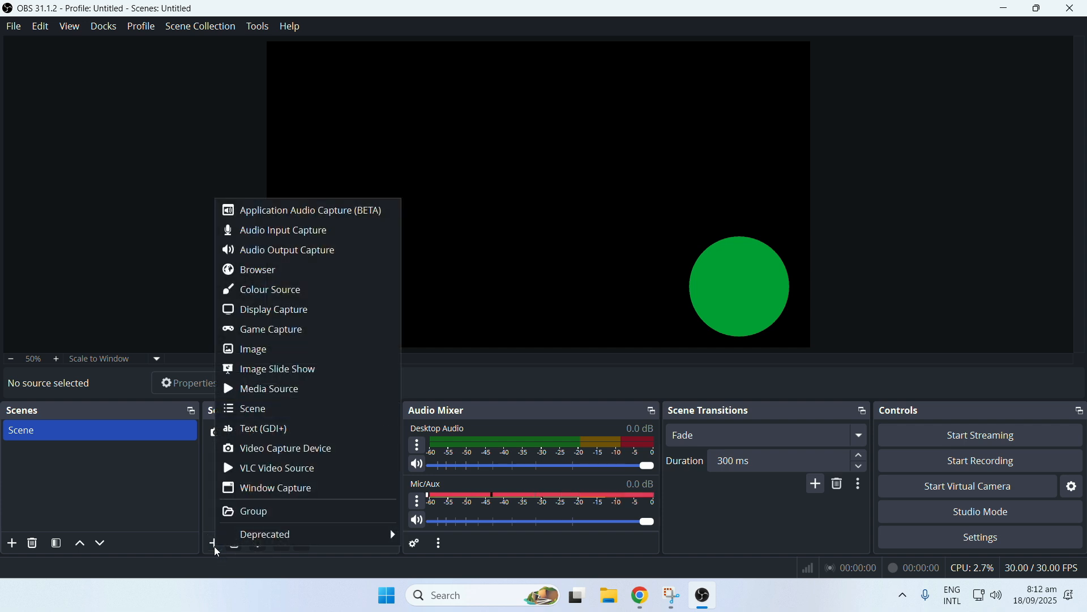
pyautogui.click(317, 234)
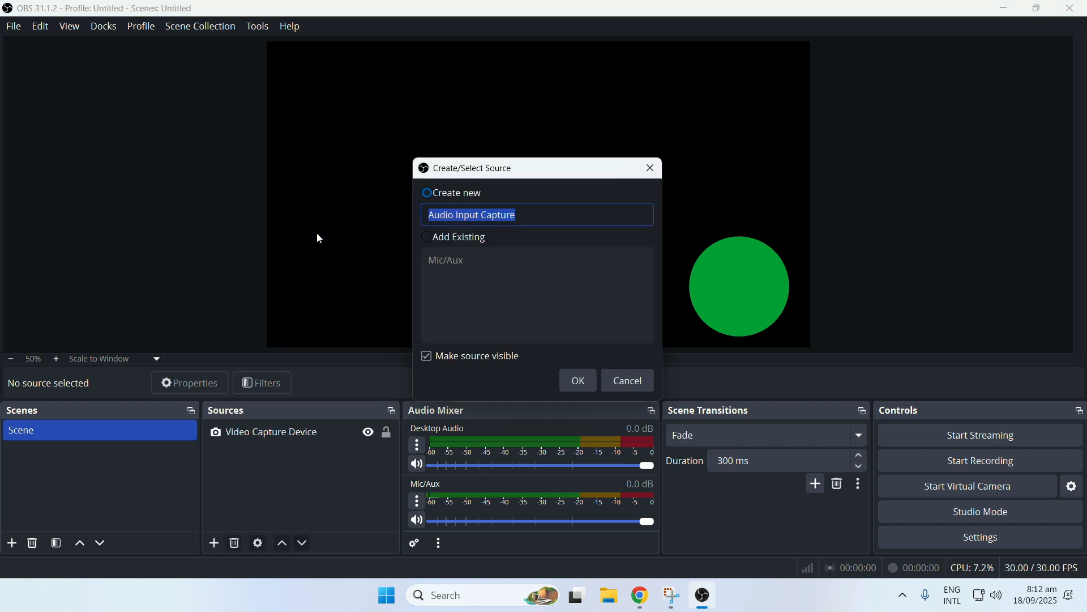
pyautogui.click(580, 379)
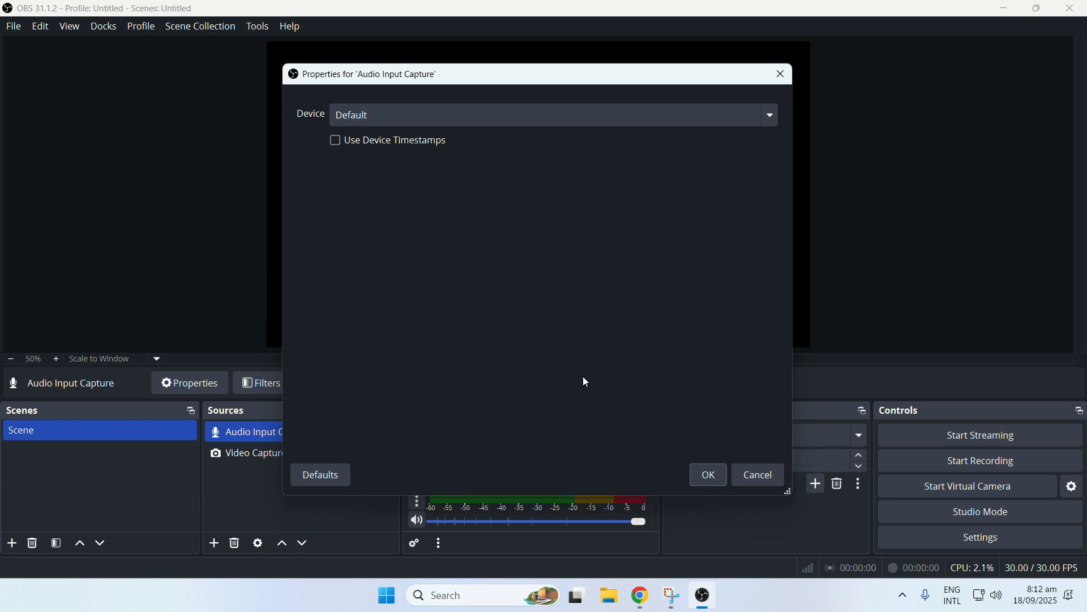
pyautogui.click(479, 115)
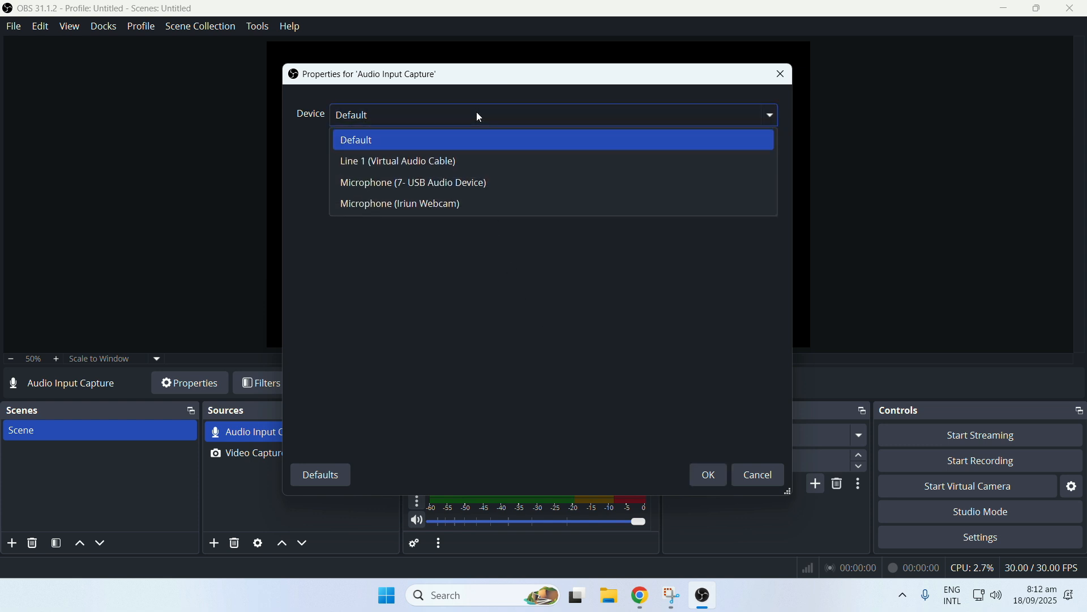
pyautogui.click(478, 187)
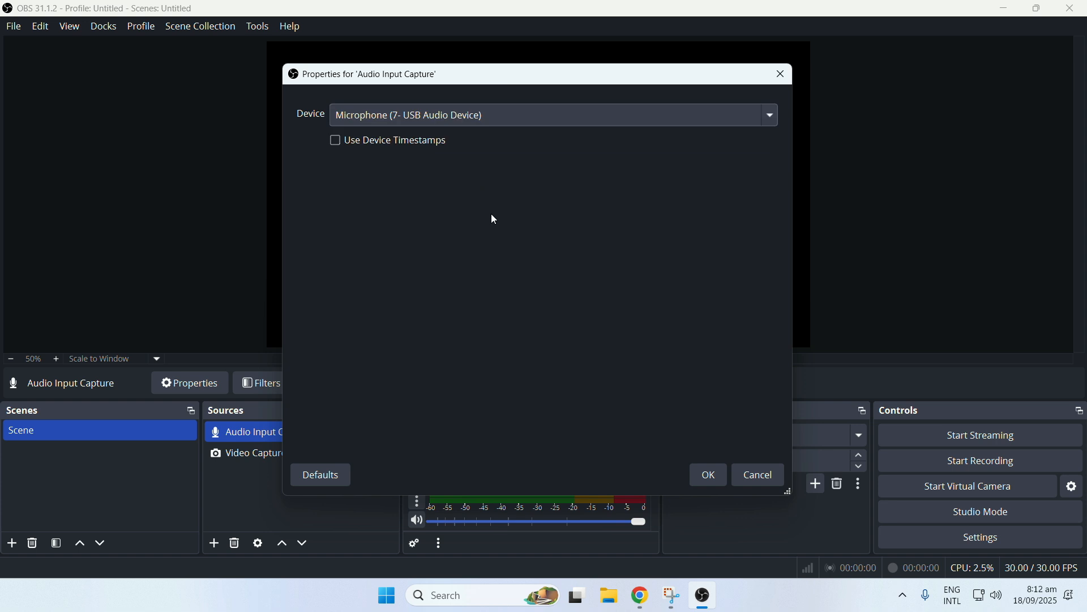
pyautogui.click(710, 476)
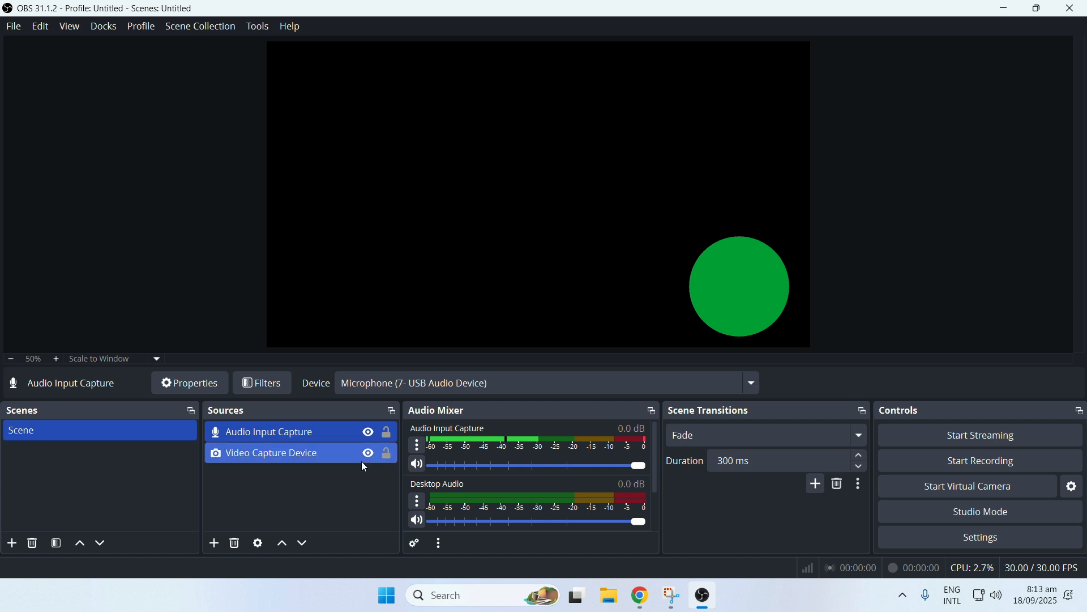
# Add a Noise Suppression filter to the Audio Input Capture source, using the RNNoise method, and close its filters.
pyautogui.rightClick(295, 435)
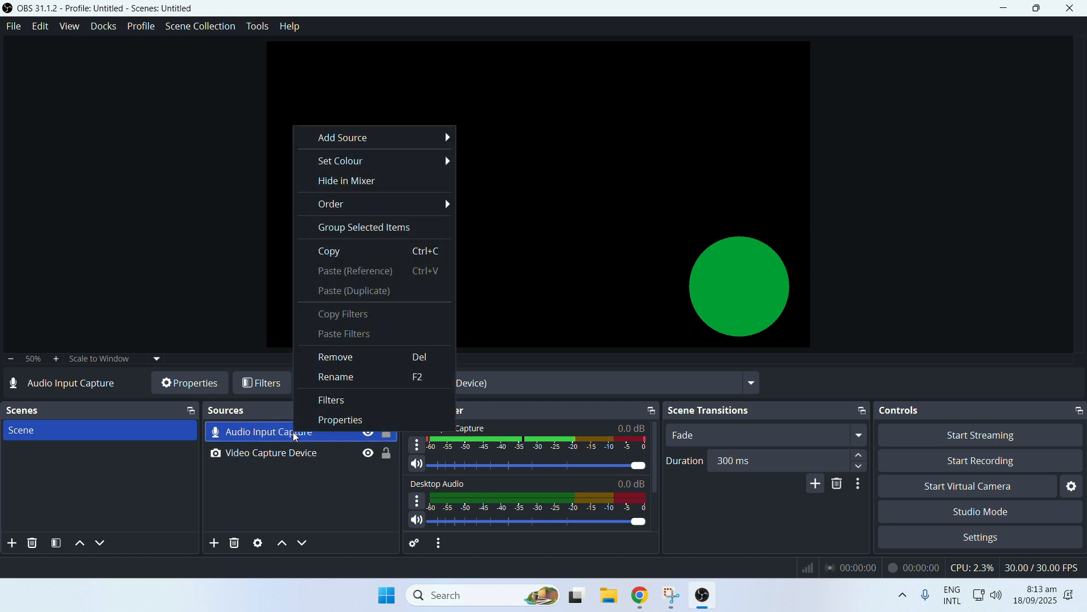
pyautogui.click(321, 404)
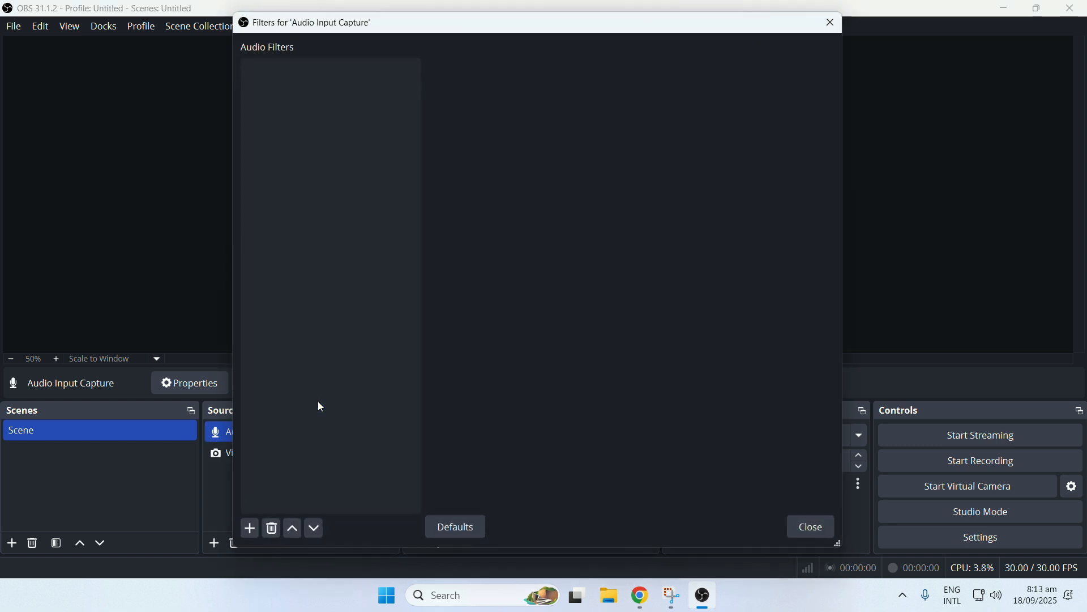
pyautogui.click(251, 530)
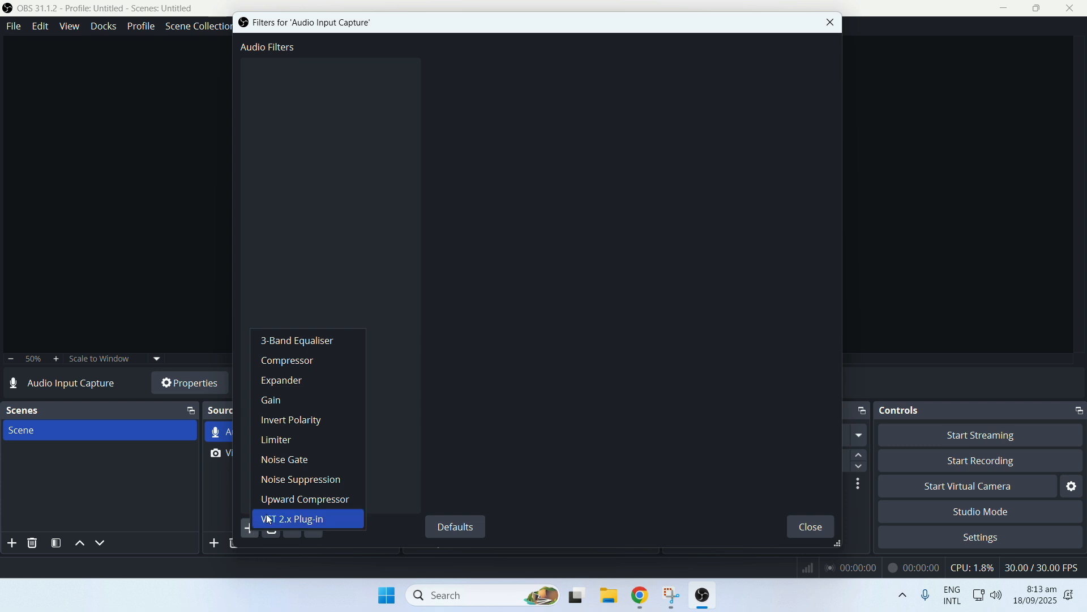
pyautogui.click(298, 481)
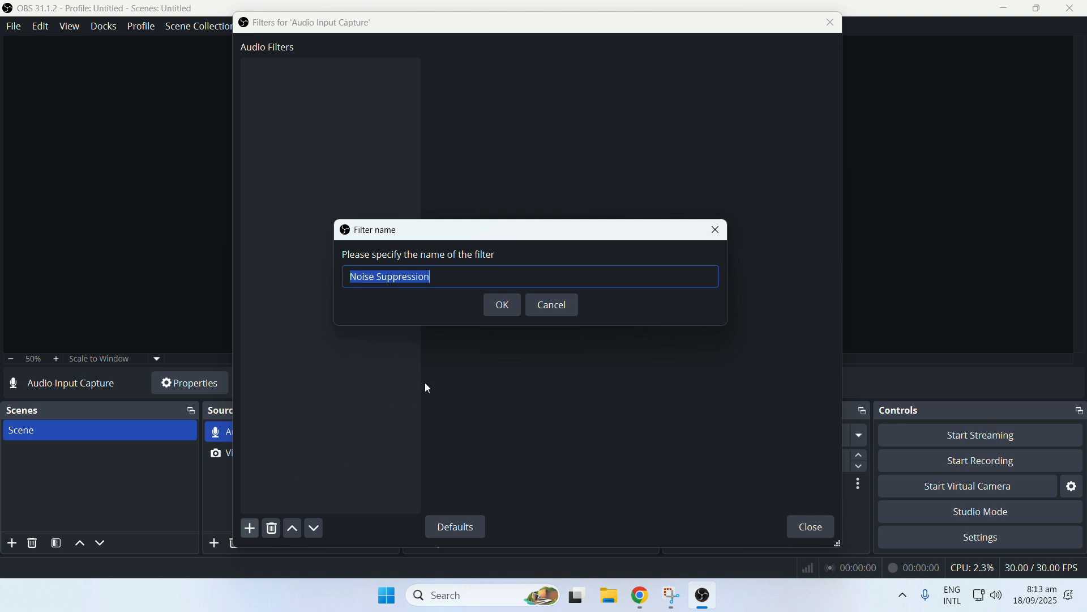
pyautogui.click(503, 306)
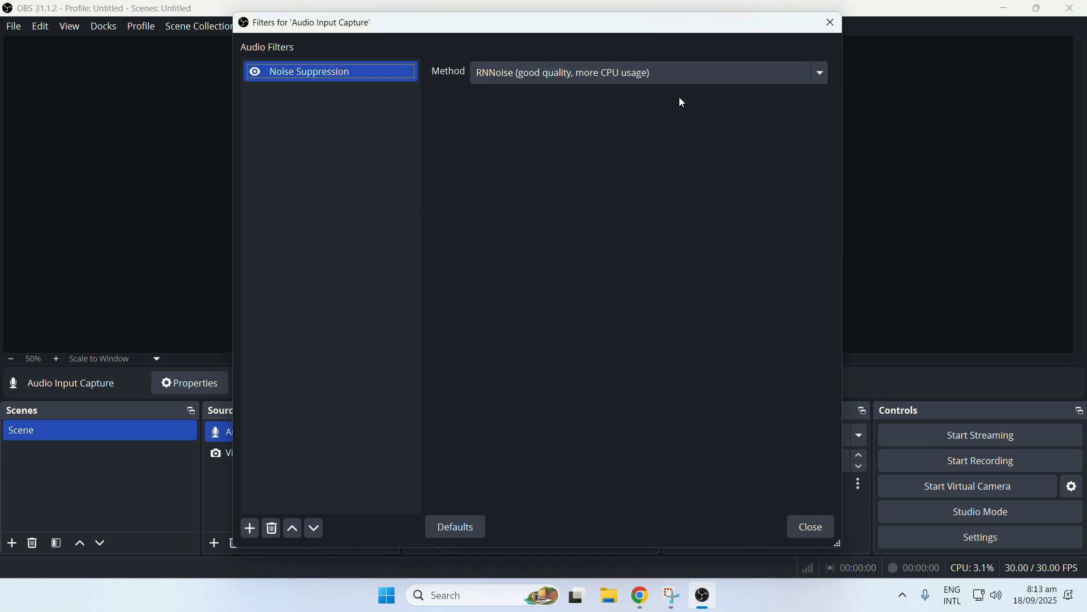
pyautogui.click(687, 75)
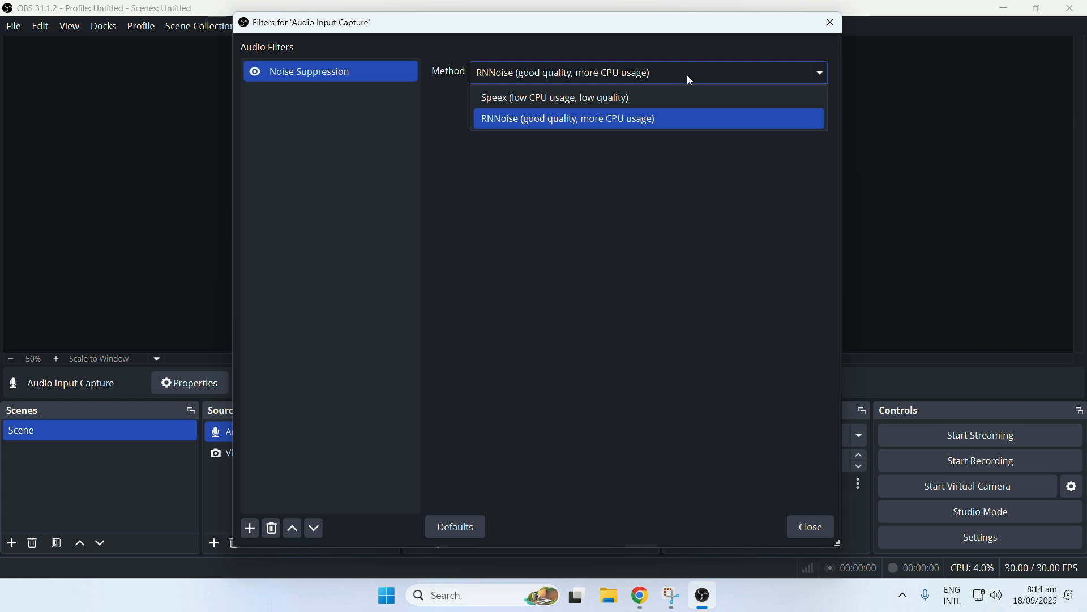
pyautogui.click(671, 118)
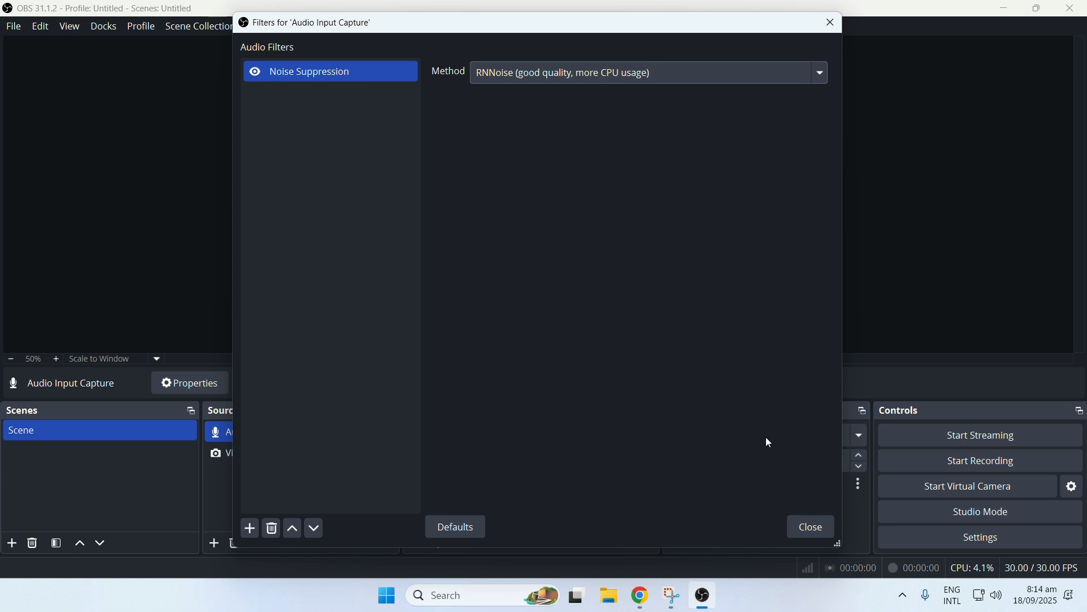
pyautogui.click(808, 530)
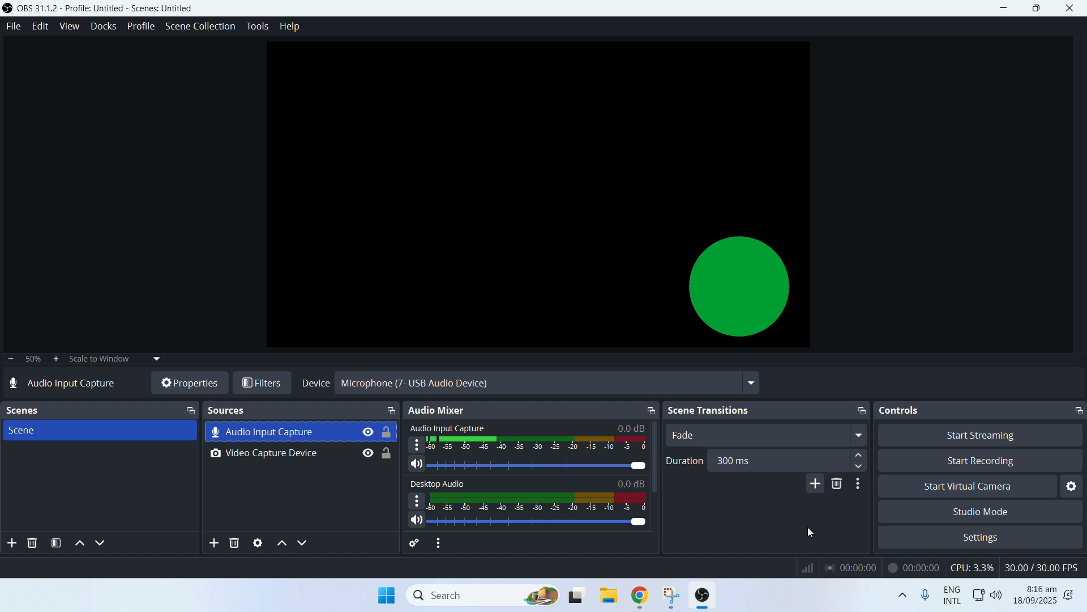
# Add a Display Capture source for the HAIER TV 1920x1080 primary monitor and move it below the other sources in the stacking order.
pyautogui.click(209, 542)
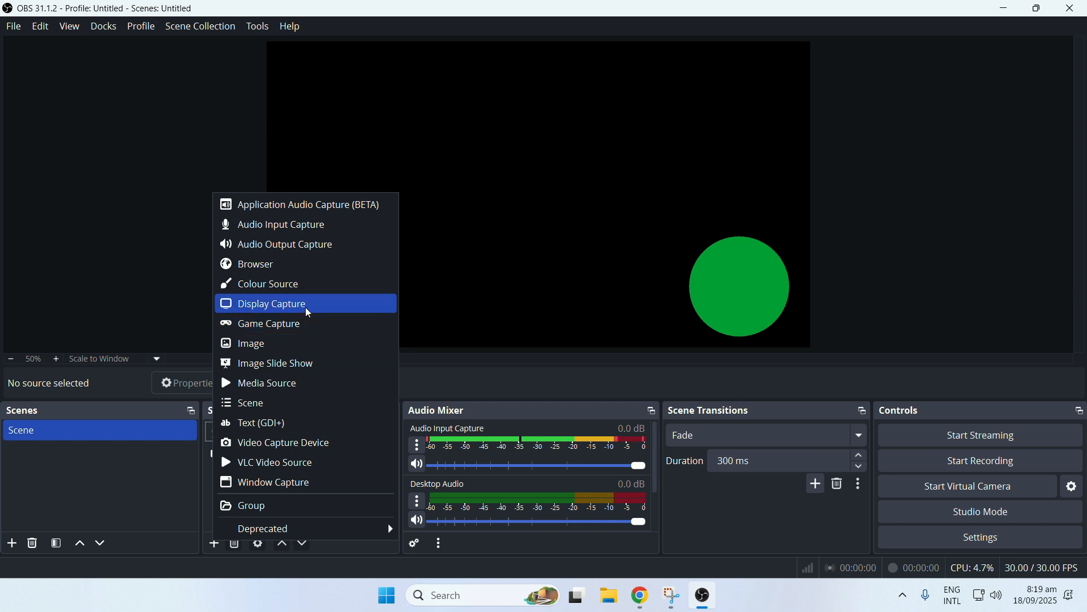
pyautogui.click(306, 310)
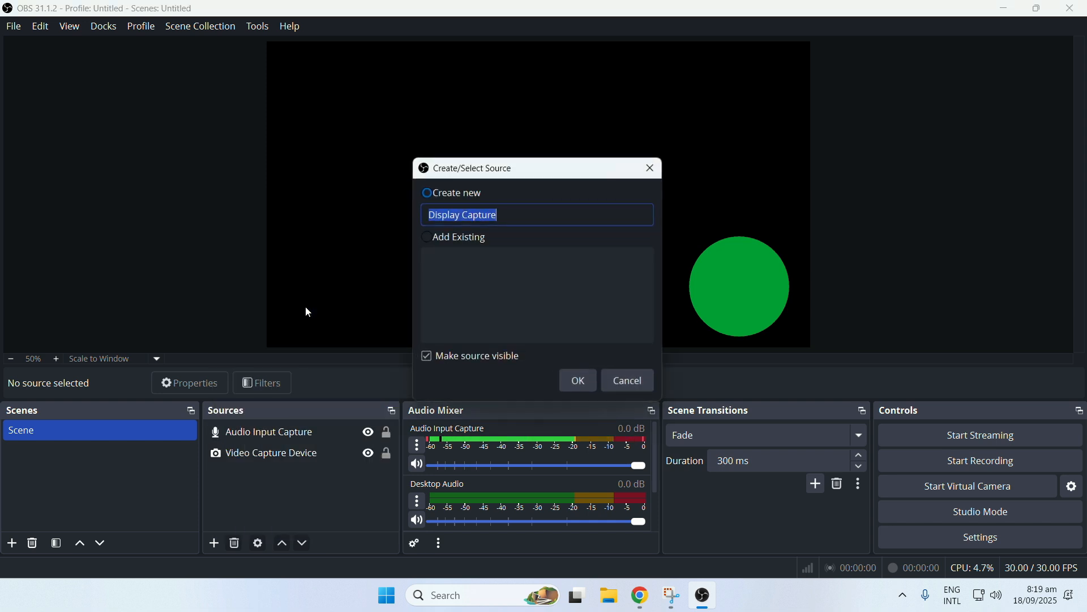
pyautogui.click(569, 375)
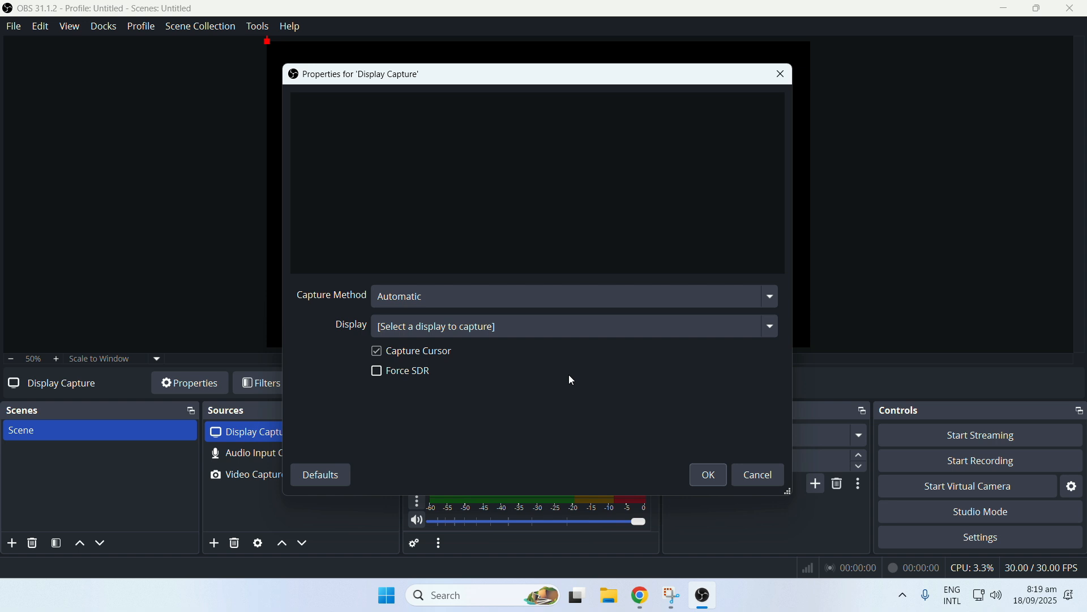
pyautogui.click(489, 329)
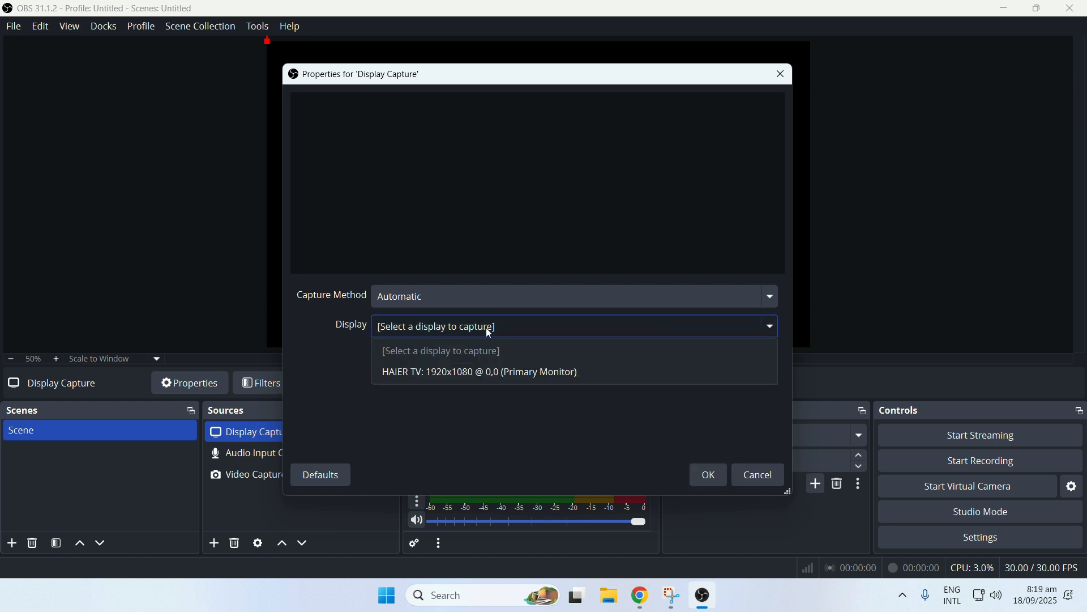
pyautogui.click(483, 375)
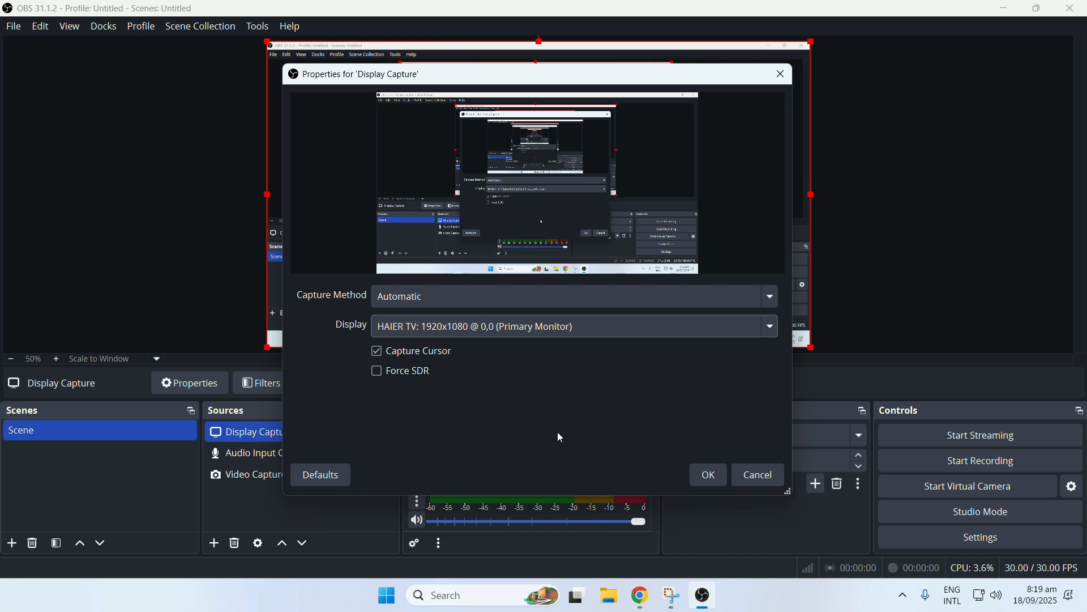
pyautogui.click(707, 479)
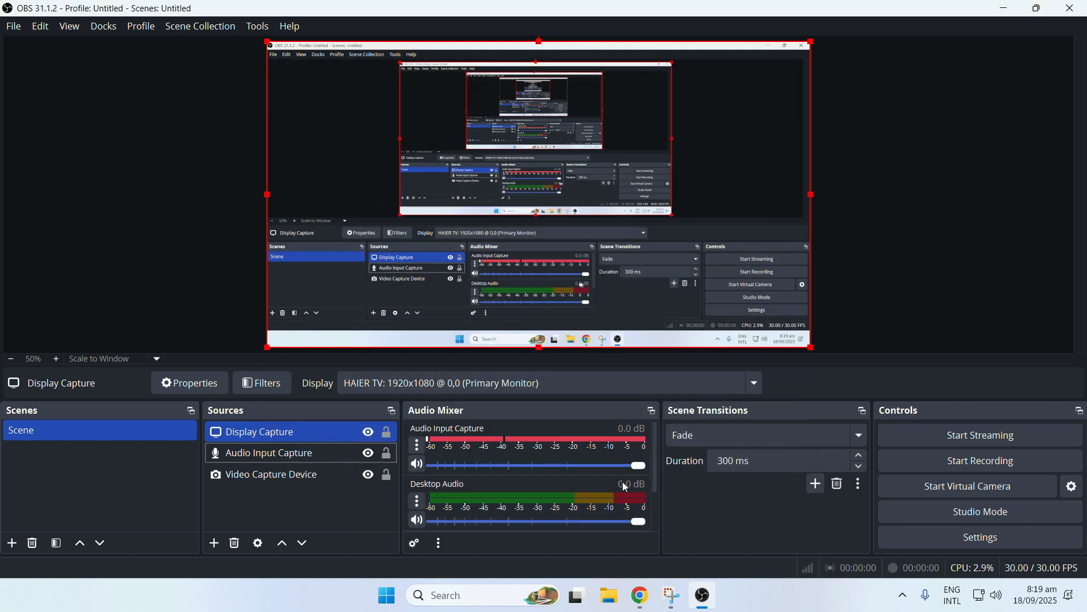
pyautogui.moveTo(307, 433); pyautogui.dragTo(306, 492)
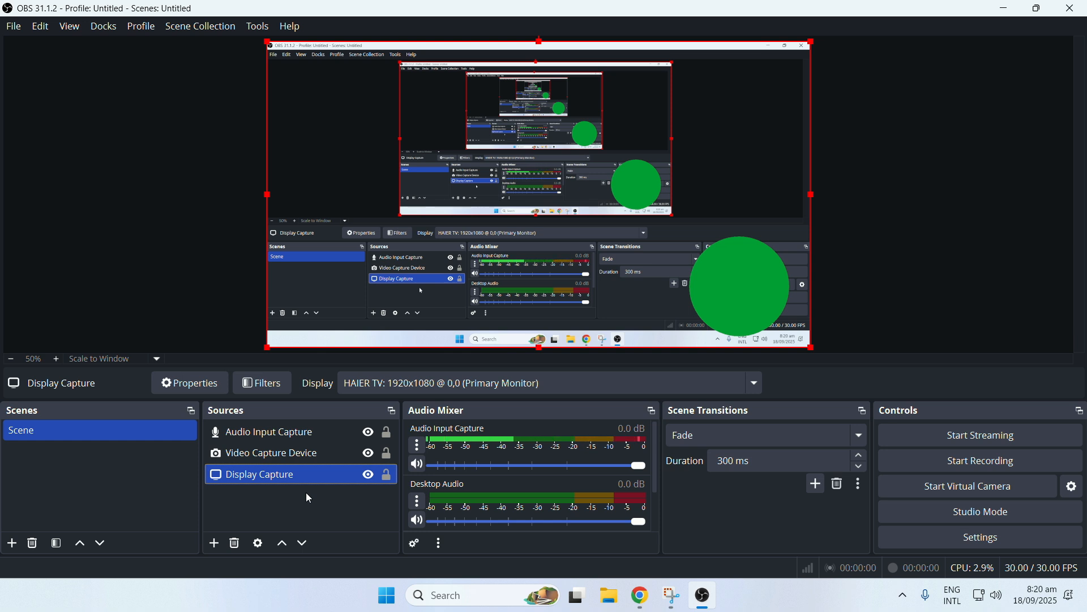
pyautogui.click(214, 544)
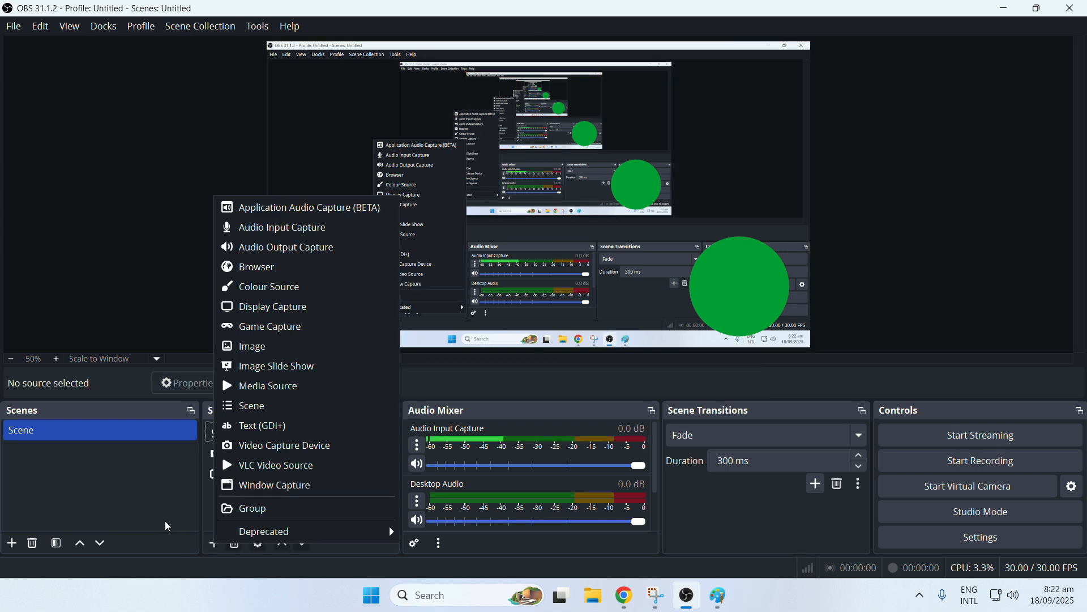
pyautogui.click(161, 518)
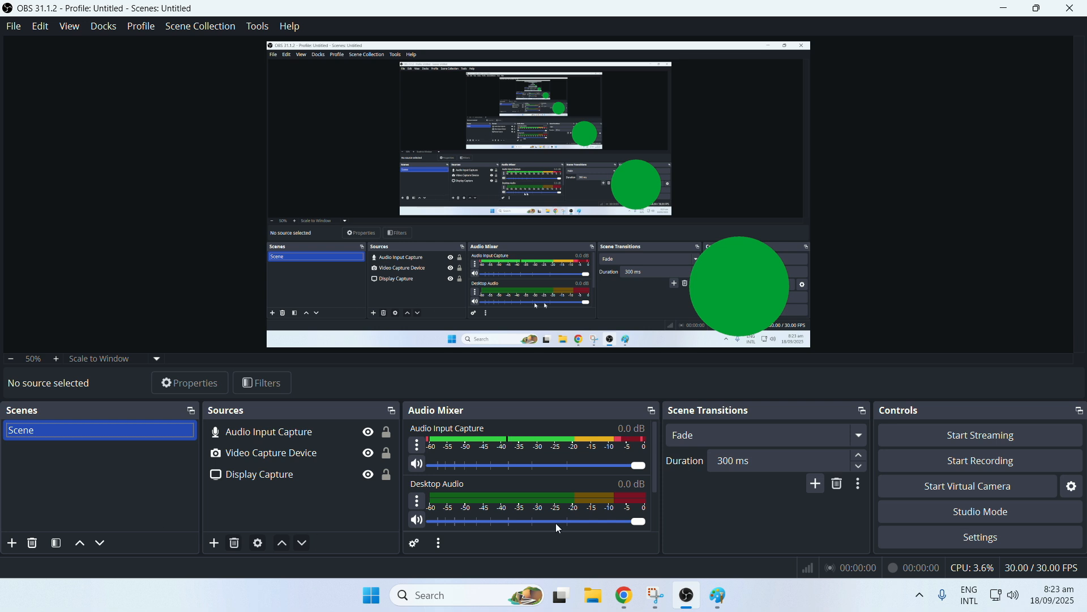
# Record a short test of the scene and stop the recording.
pyautogui.click(907, 457)
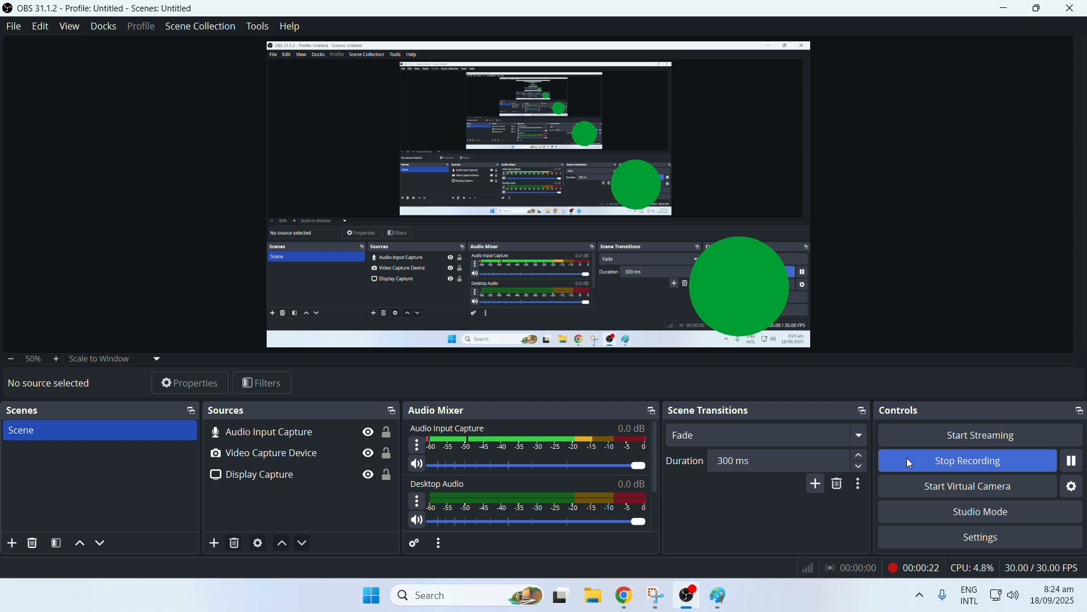
pyautogui.click(907, 459)
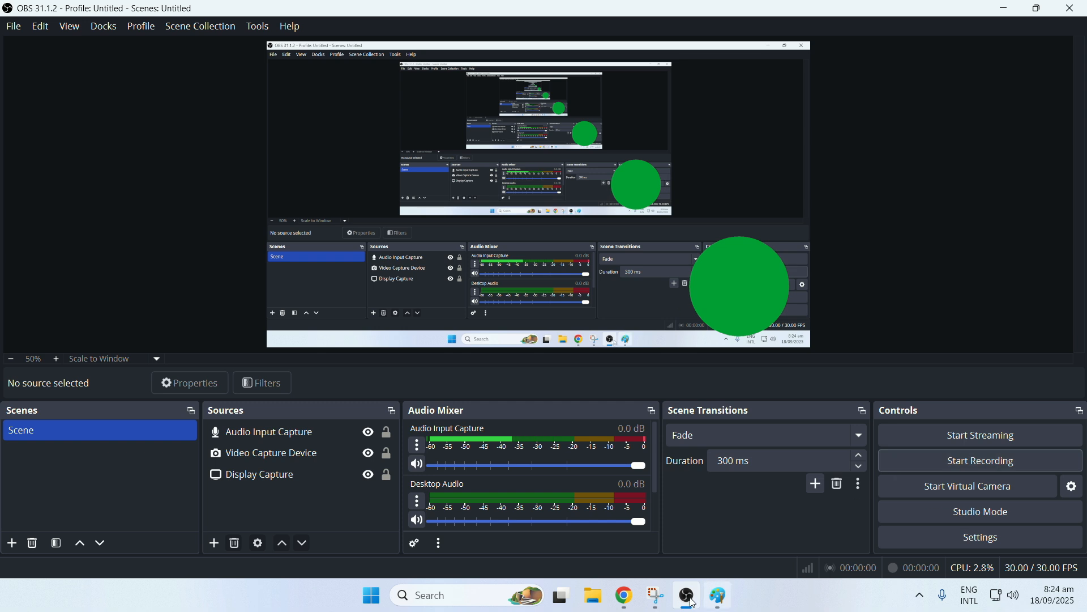
# Switch to File Explorer, check the Videos folder for the recorded file, and close the folder window.
pyautogui.click(593, 595)
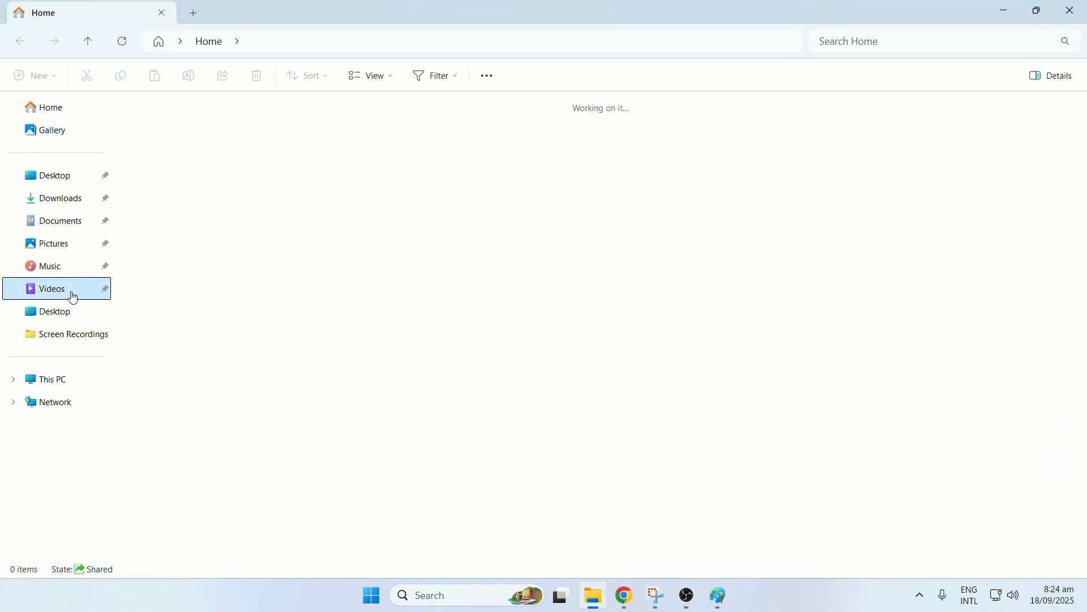
pyautogui.click(72, 298)
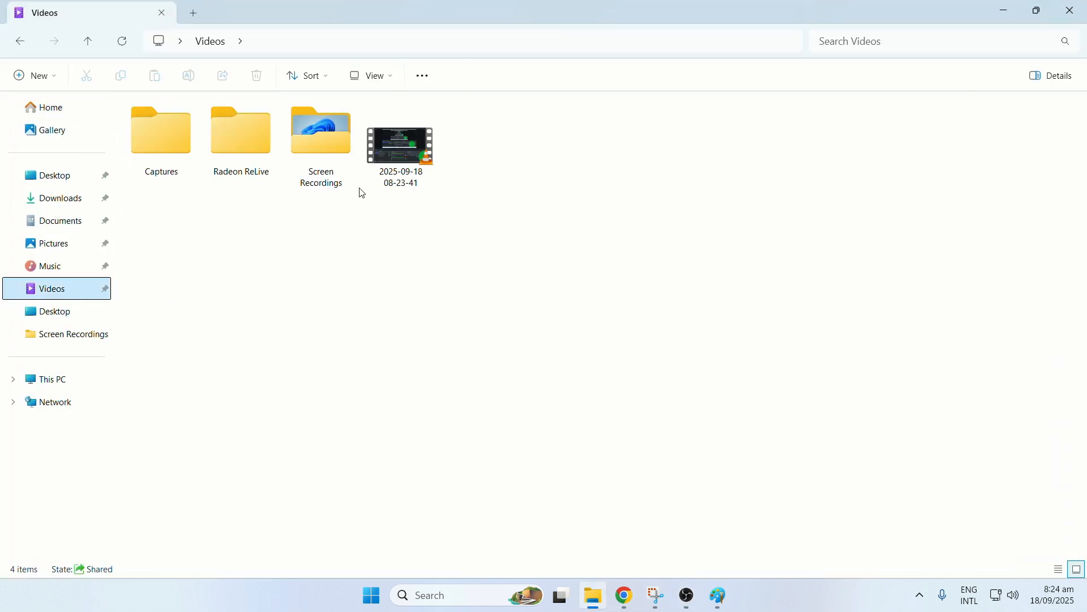
pyautogui.moveTo(402, 159)
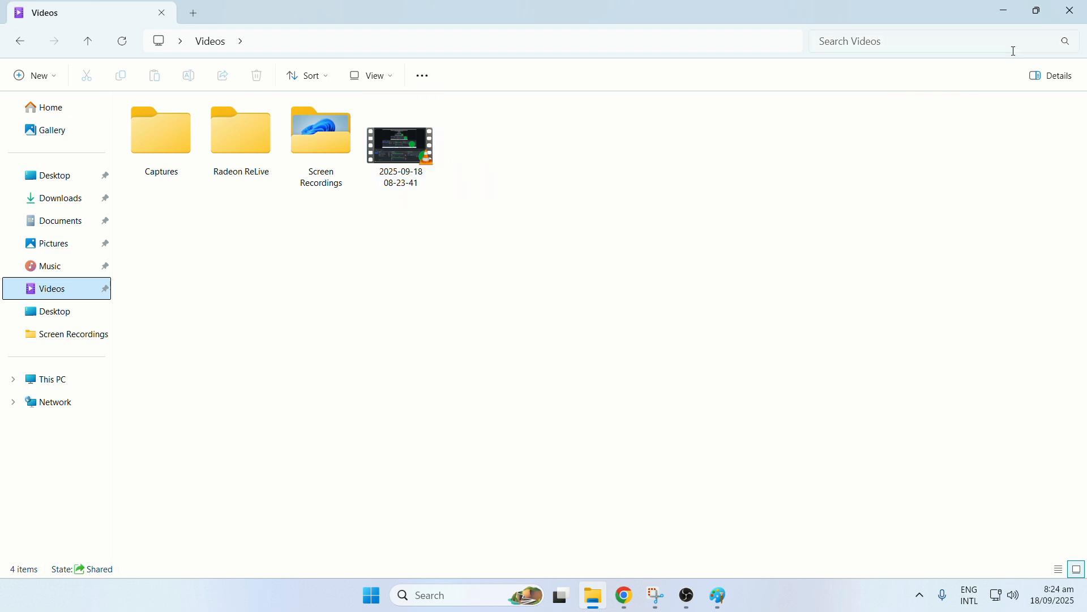
pyautogui.click(1072, 13)
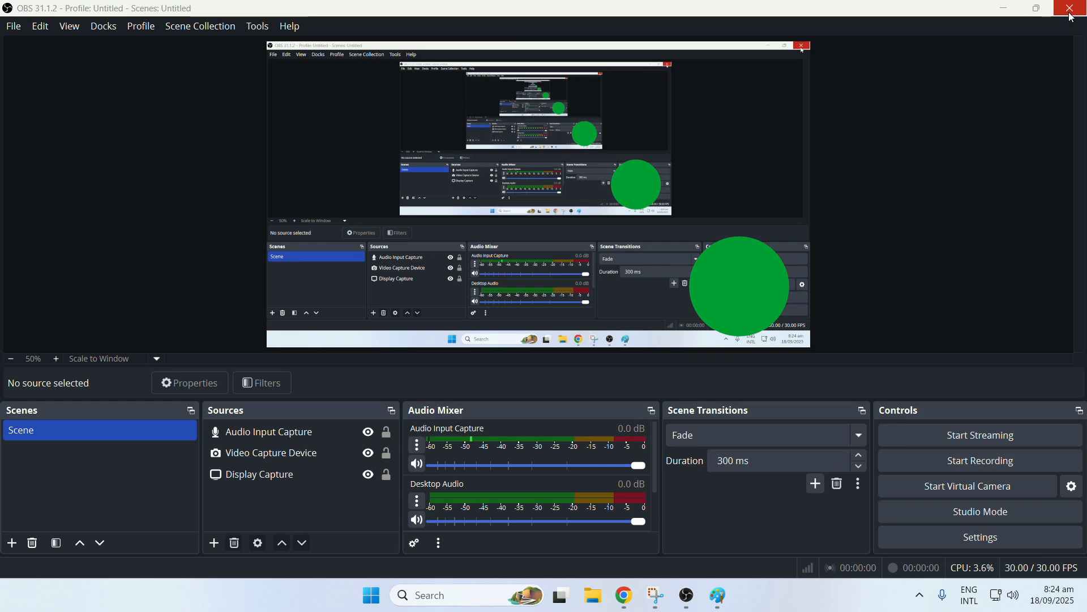